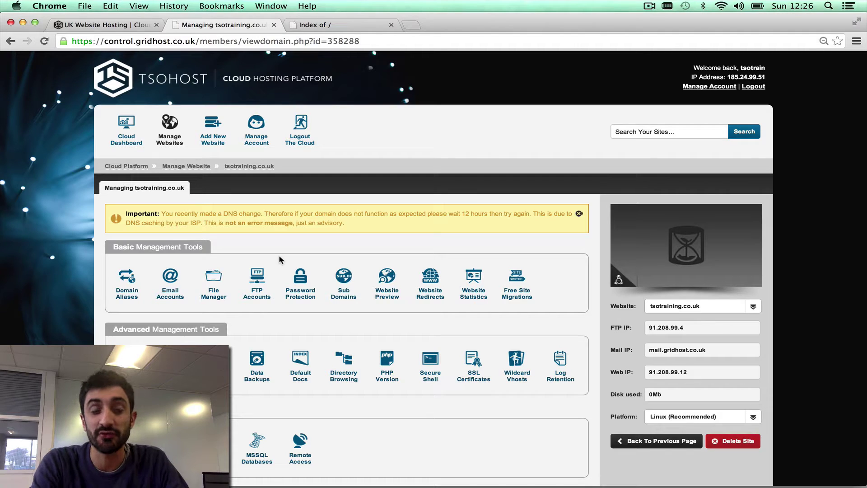
- Open the File Manager and browse Home > public_html to list favicon.ico and index.html
{"action": "left_click", "coordinate": [221, 278]}
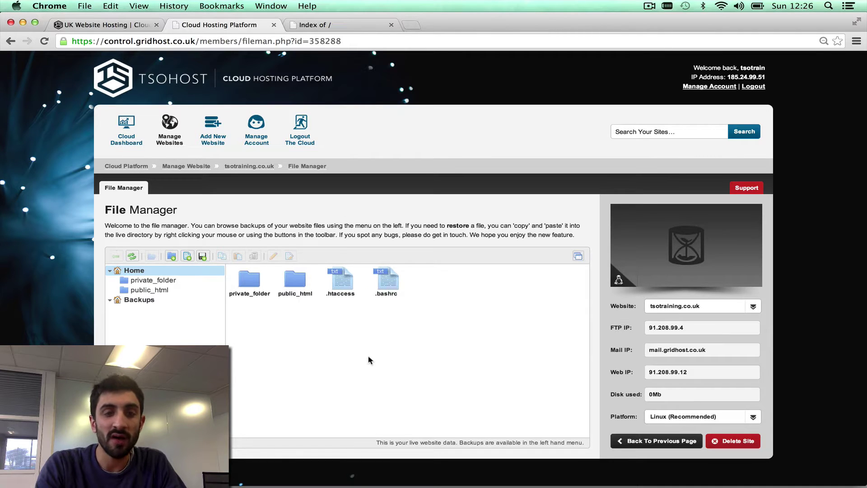
{"action": "double_click", "coordinate": [250, 284]}
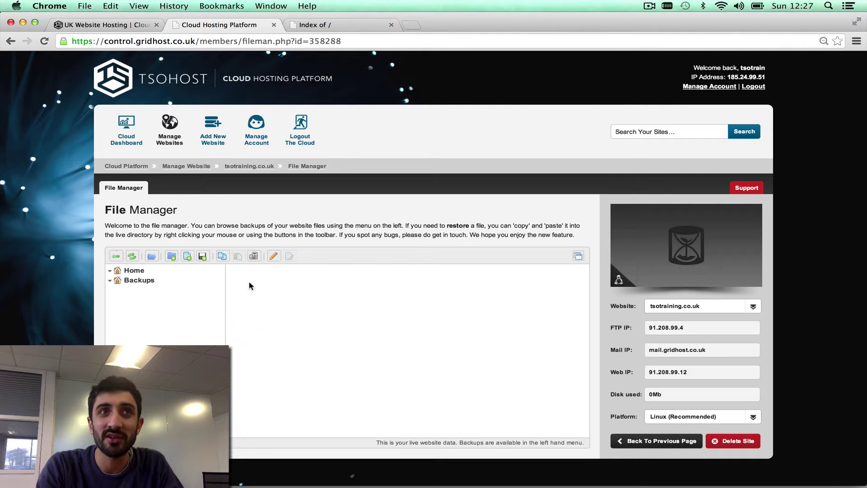
{"action": "left_click", "coordinate": [118, 271]}
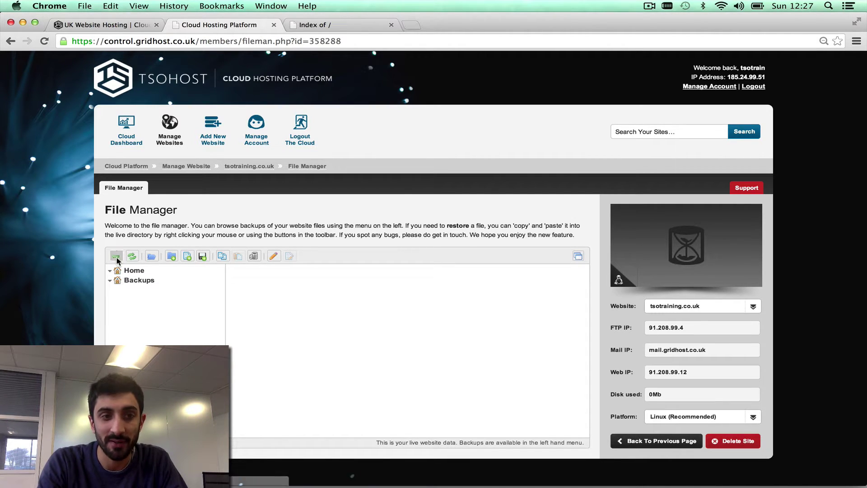
{"action": "double_click", "coordinate": [299, 294]}
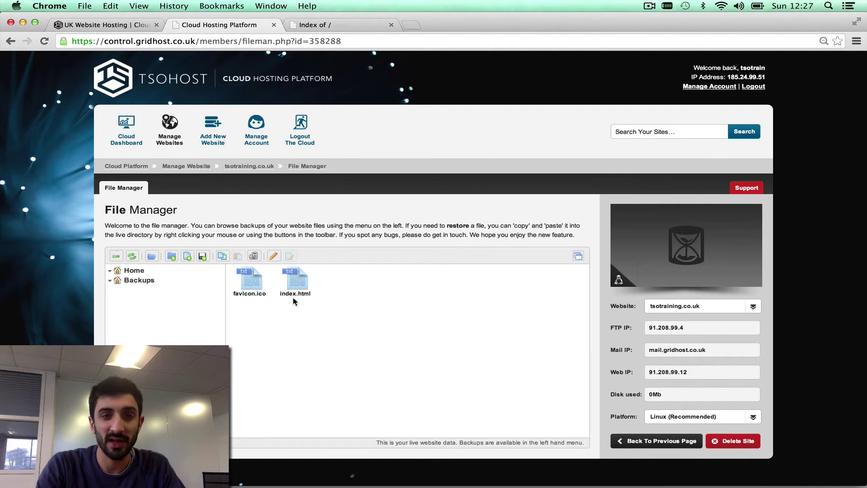
- Reload the live tsotraining.co.uk site to check its current content
{"action": "left_click", "coordinate": [341, 26]}
{"action": "key", "text": "super+r"}
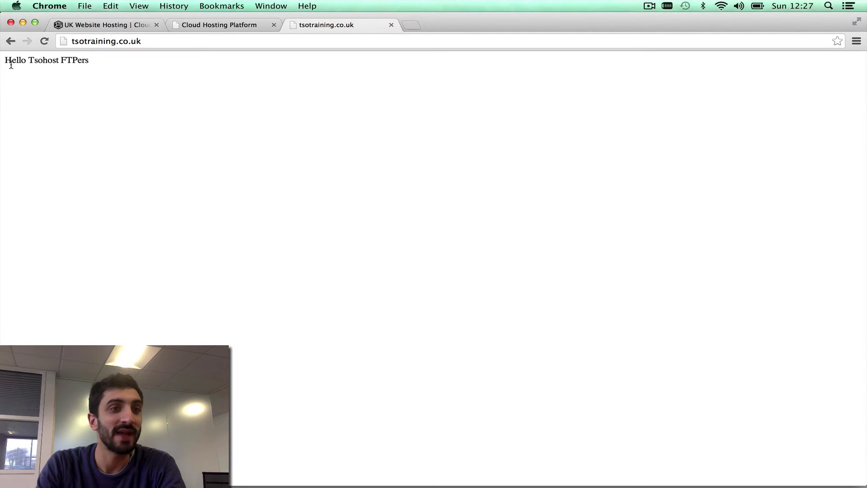
{"action": "left_click", "coordinate": [227, 26]}
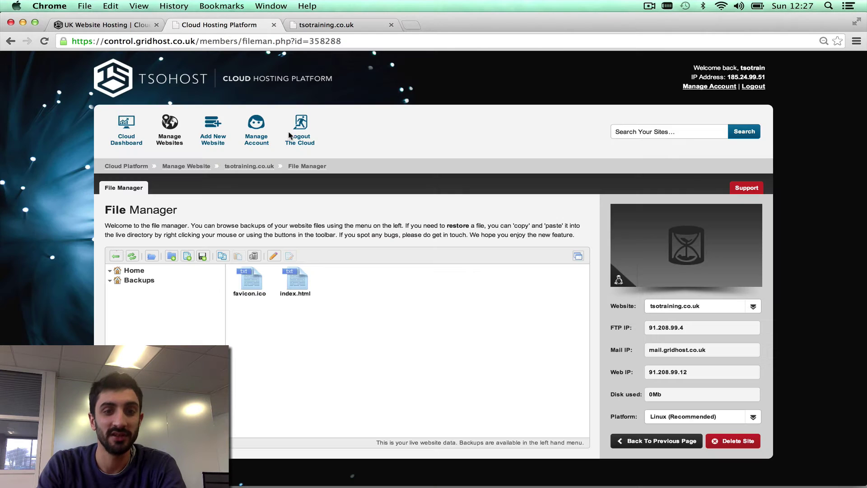
- Add a new line 'Test 123' to index.html, save it, and reload the live site
{"action": "left_click", "coordinate": [299, 285]}
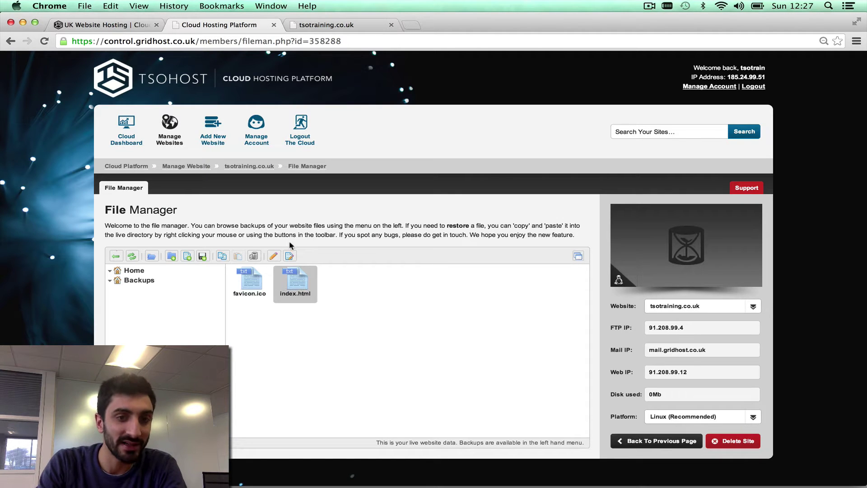
{"action": "left_click", "coordinate": [290, 256]}
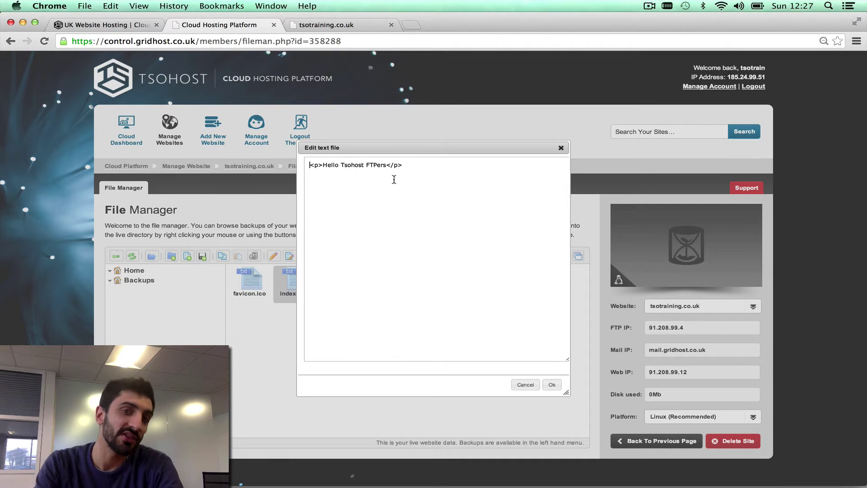
{"action": "left_click", "coordinate": [410, 167]}
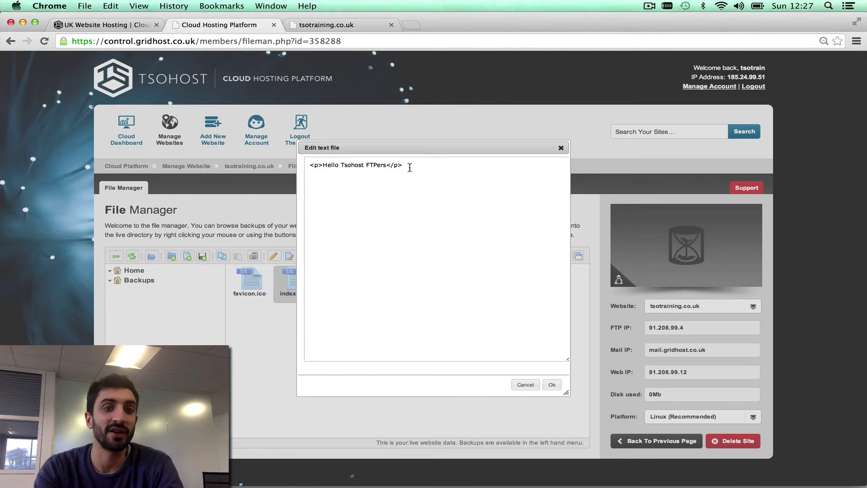
{"action": "key", "text": "Return"}
{"action": "type", "text": "Test 123"}
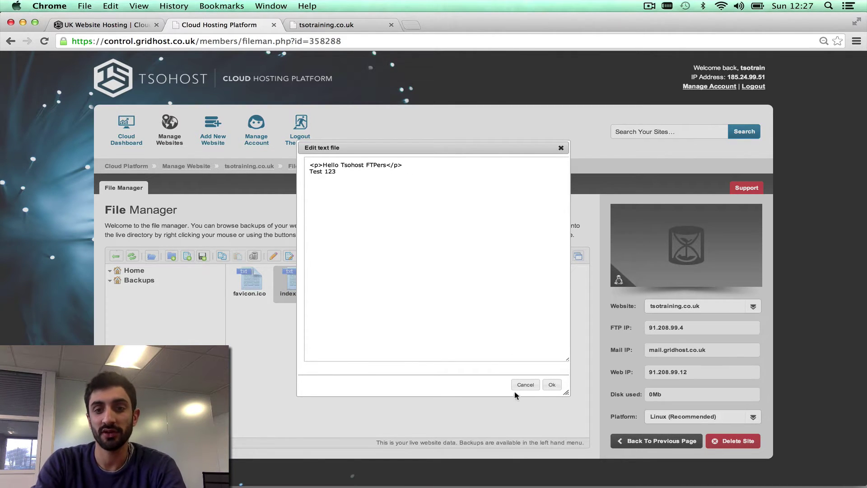
{"action": "left_click", "coordinate": [552, 385]}
{"action": "left_click", "coordinate": [316, 25]}
{"action": "key", "text": "super+r"}
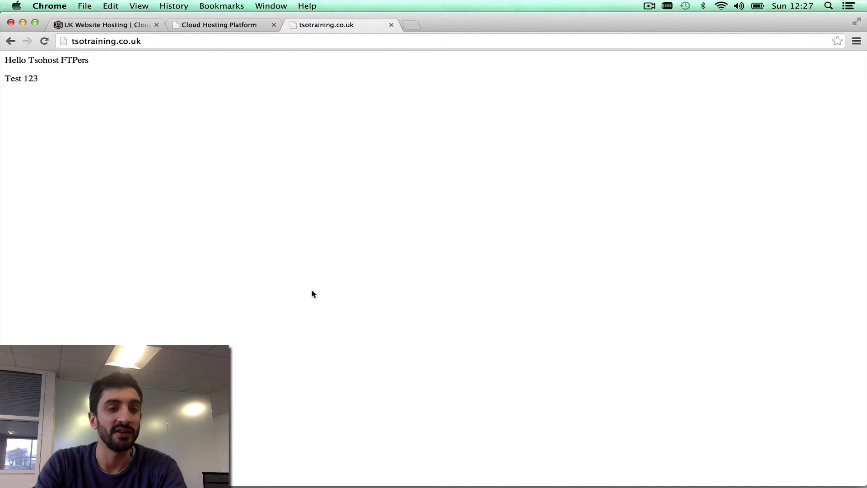
{"action": "left_click", "coordinate": [235, 25]}
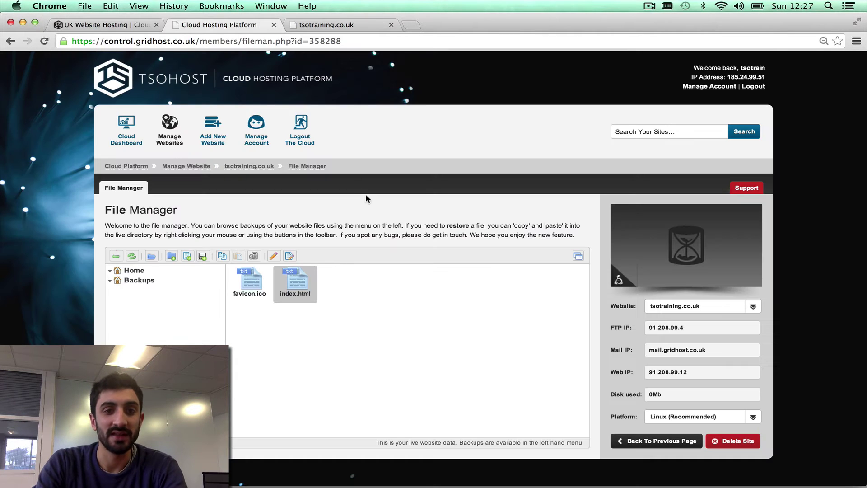
{"action": "left_click", "coordinate": [290, 255]}
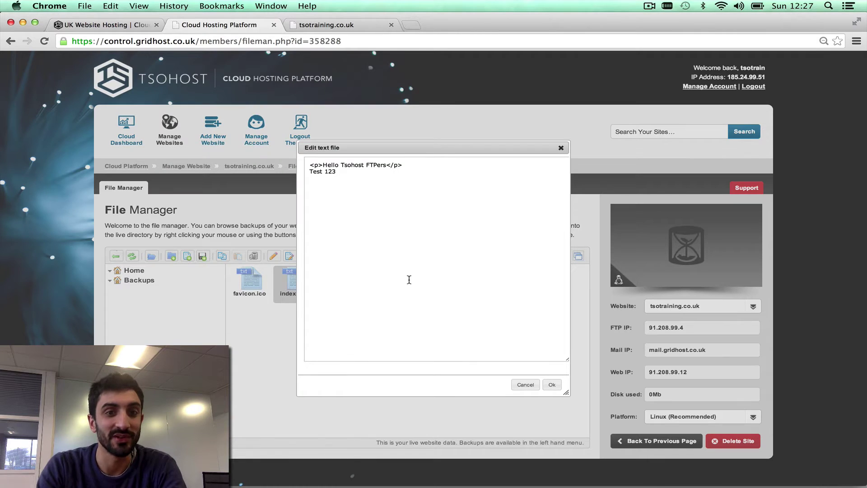
{"action": "type", "text": "<"}
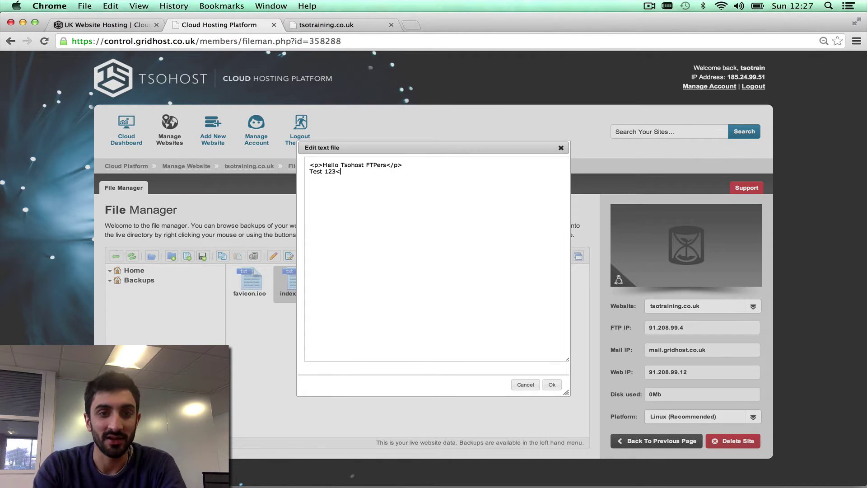
{"action": "type", "text": "br />"}
{"action": "key", "text": "Return"}
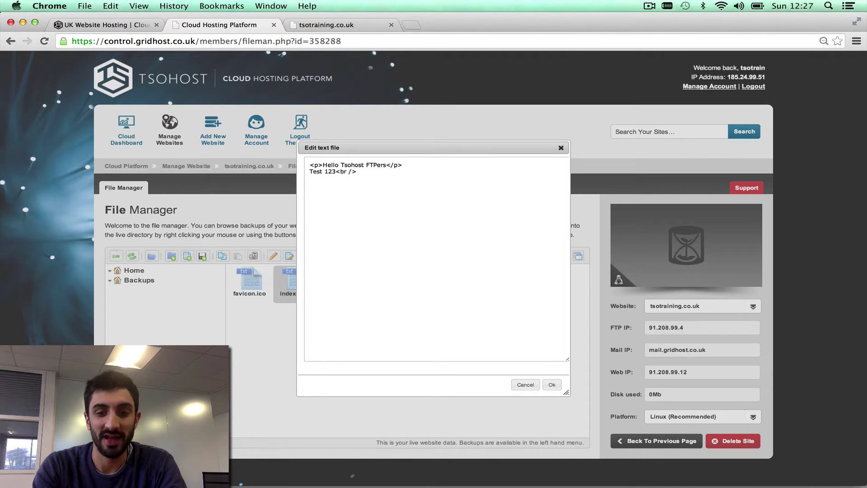
{"action": "type", "text": "<a href="}
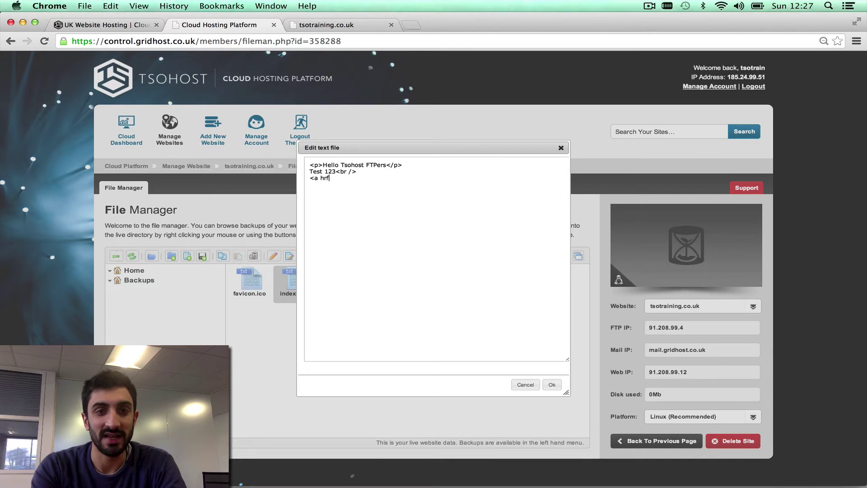
{"action": "type", "text": "\"h"}
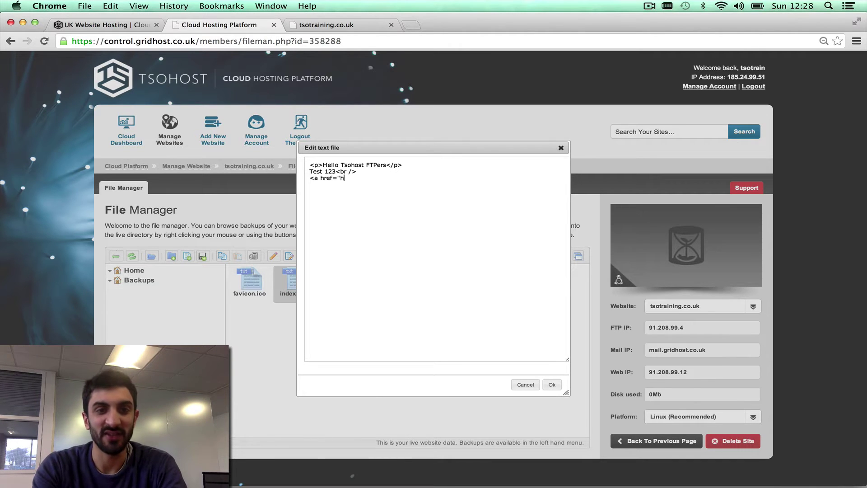
{"action": "type", "text": "ttp://www.google.com\">"}
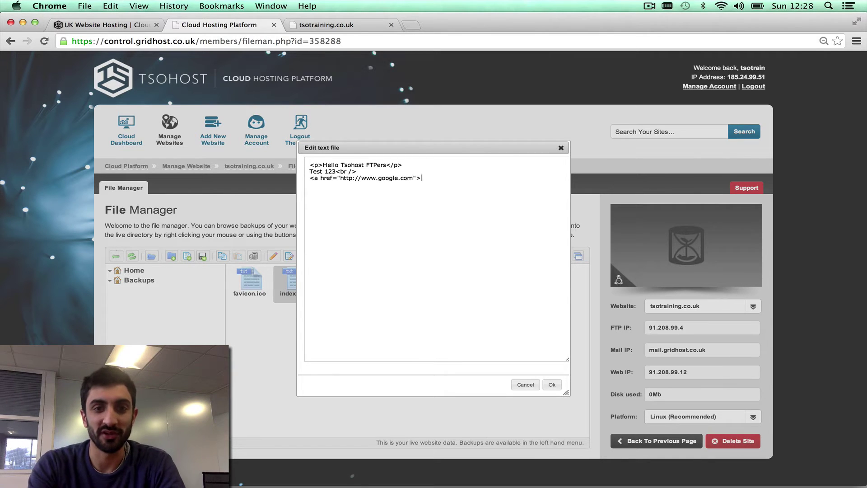
{"action": "type", "text": "Google</a>"}
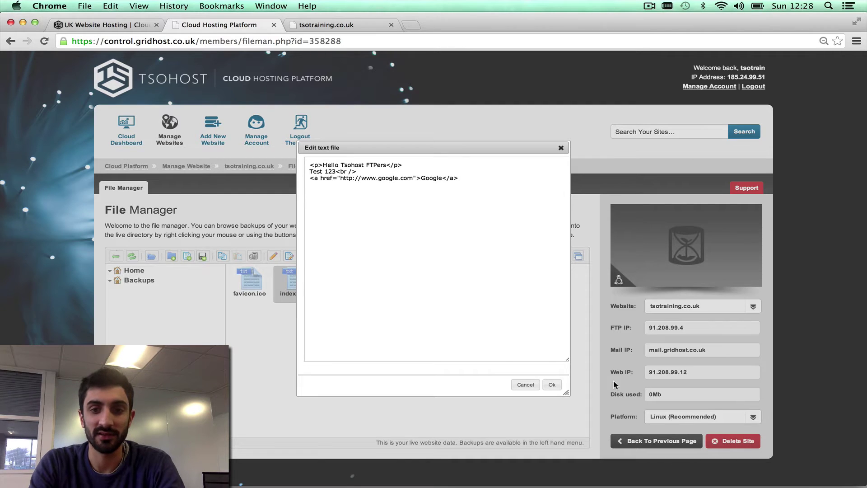
{"action": "left_click", "coordinate": [550, 384]}
{"action": "left_click", "coordinate": [334, 24]}
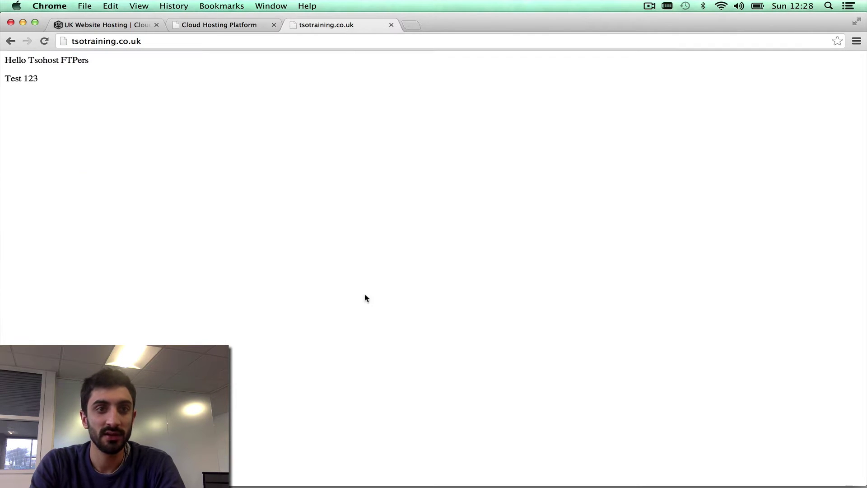
{"action": "key", "text": "cmd+r"}
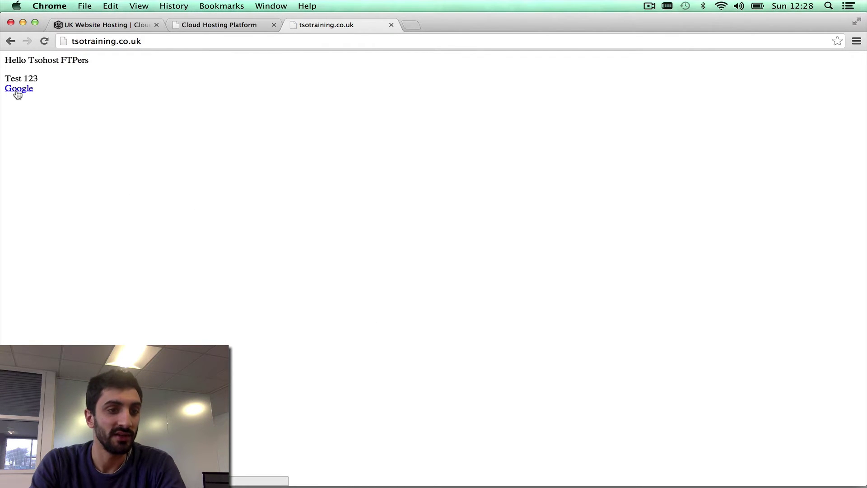
{"action": "left_click", "coordinate": [220, 24]}
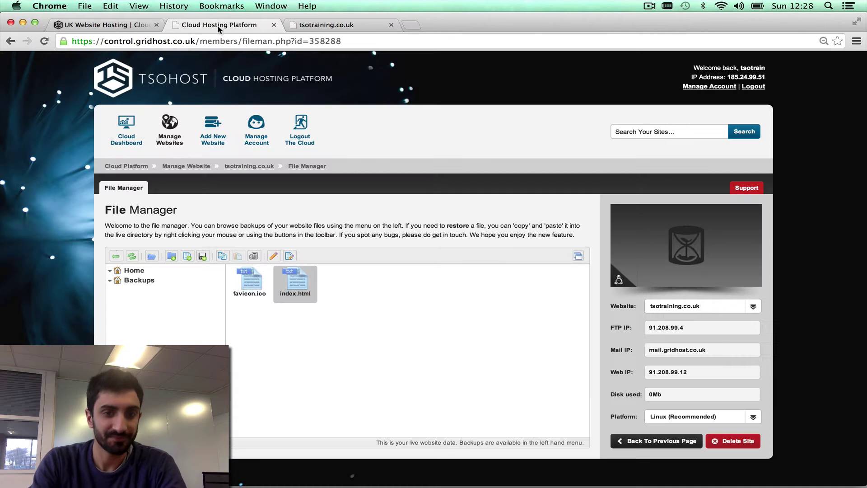
- Rename index.html to test.html and reload the site to see the 'Index of /' listing
{"action": "left_click", "coordinate": [386, 328]}
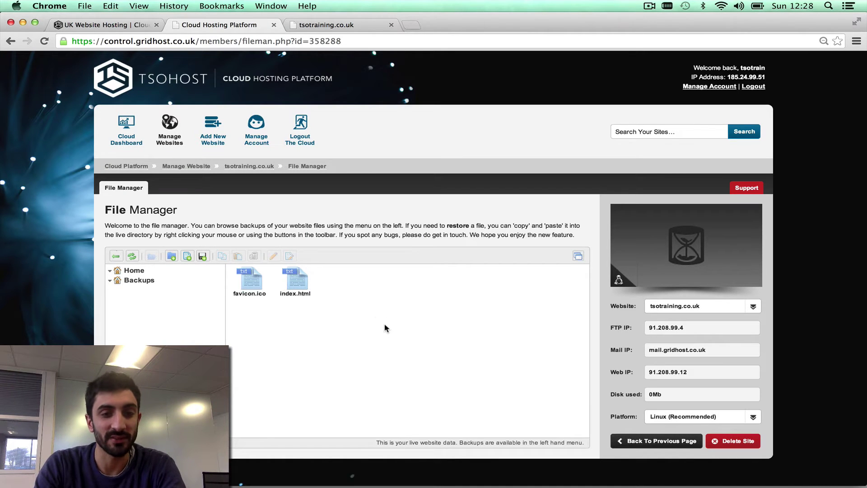
{"action": "left_click", "coordinate": [302, 293]}
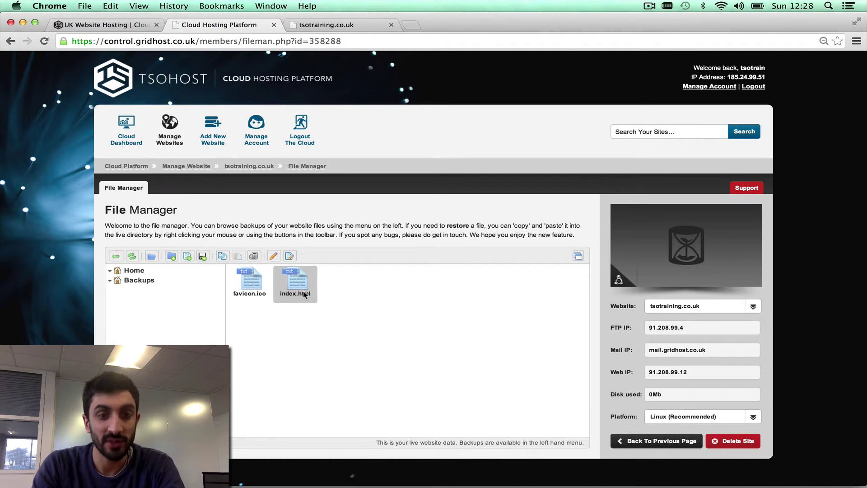
{"action": "right_click", "coordinate": [303, 291]}
{"action": "left_click", "coordinate": [341, 354]}
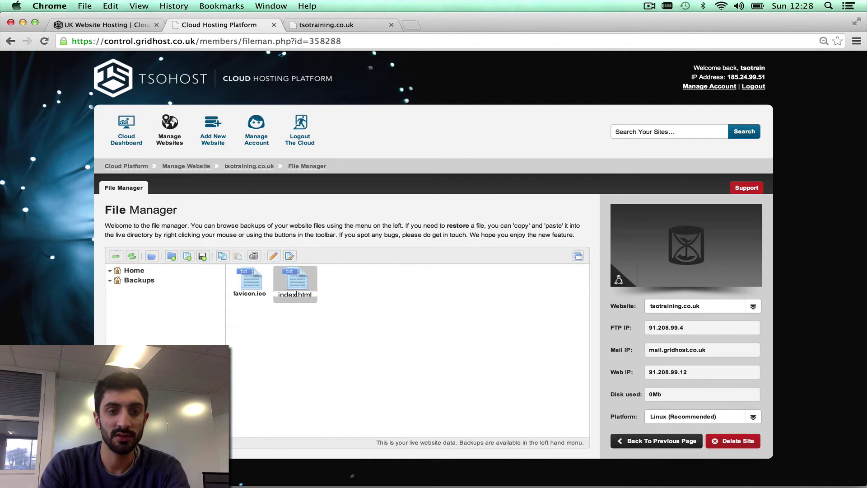
{"action": "key", "text": "BackSpace"}
{"action": "key", "text": "BackSpace"}
{"action": "key", "text": "BackSpace"}
{"action": "key", "text": "BackSpace"}
{"action": "key", "text": "BackSpace"}
{"action": "type", "text": "test"}
{"action": "key", "text": "Return"}
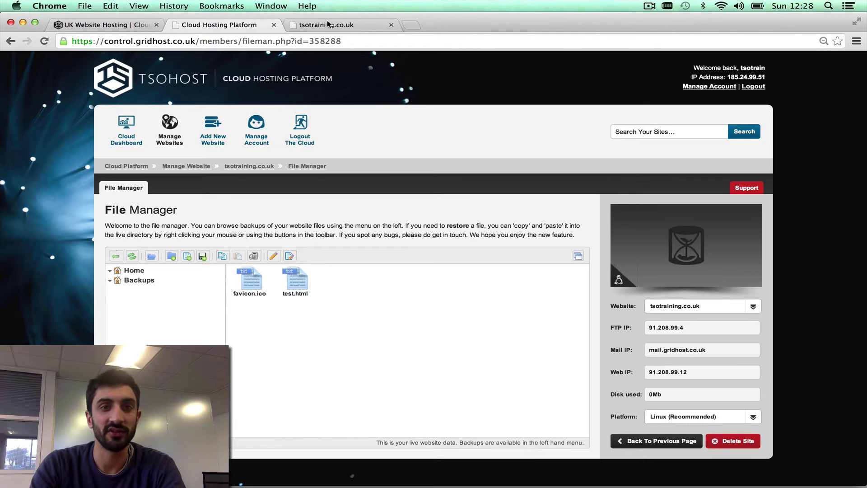
{"action": "left_click", "coordinate": [326, 25]}
{"action": "key", "text": "super+r"}
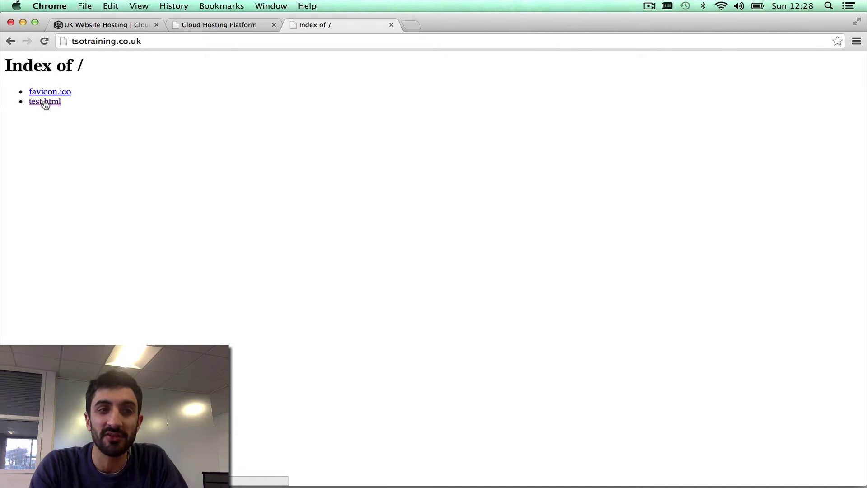
- Open test.html from the listing, try the /index.html address, then go back
{"action": "left_click", "coordinate": [45, 103]}
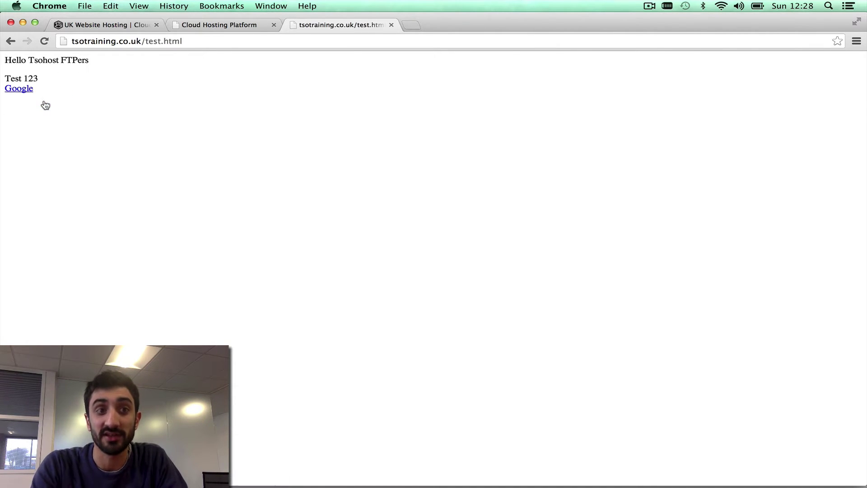
{"action": "left_click_drag", "start_coordinate": [146, 41], "coordinate": [191, 43]}
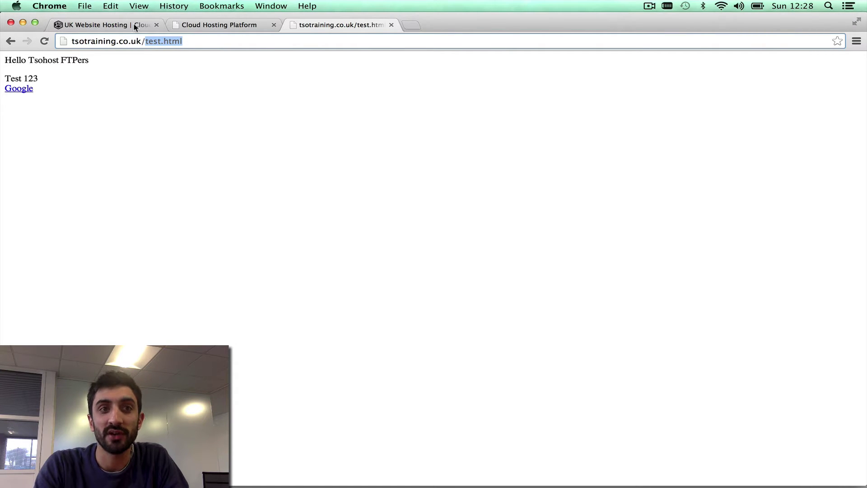
{"action": "type", "text": "index.html"}
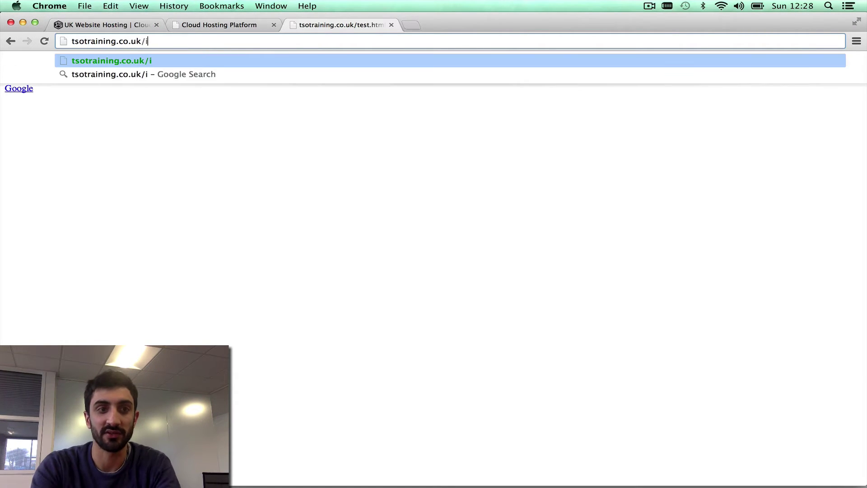
{"action": "key", "text": "Return"}
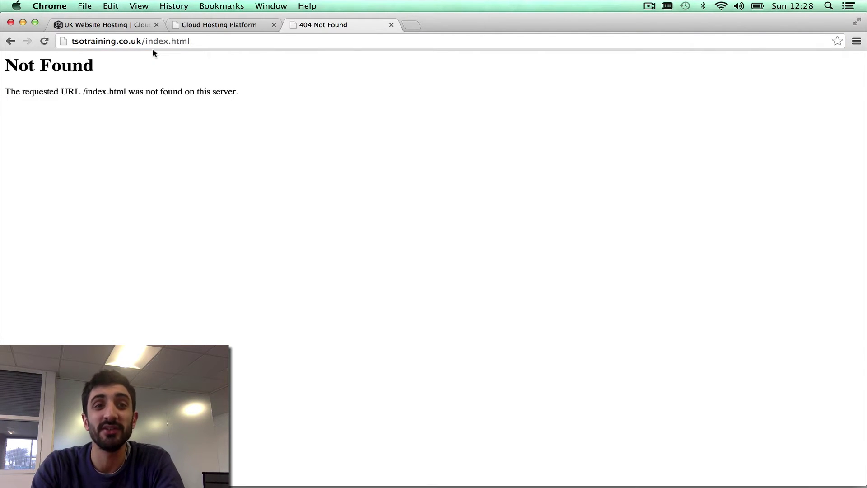
{"action": "left_click", "coordinate": [16, 42]}
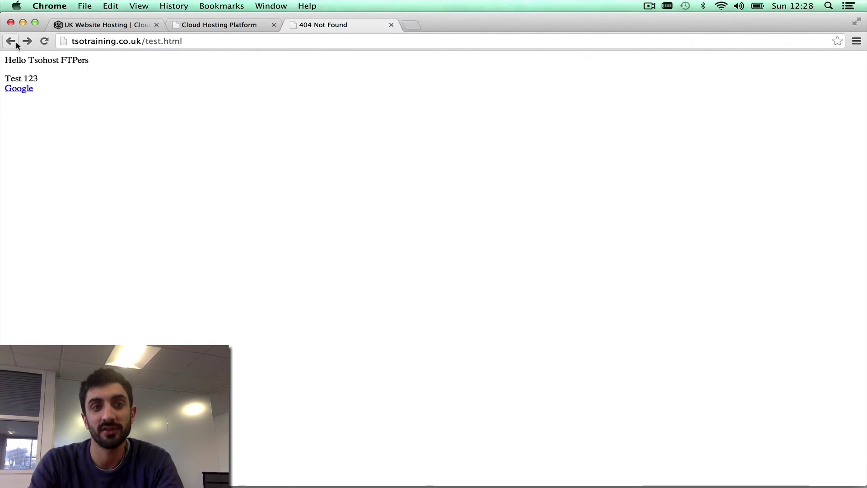
- Rename test.html back to index.html in the File Manager
{"action": "left_click", "coordinate": [230, 28]}
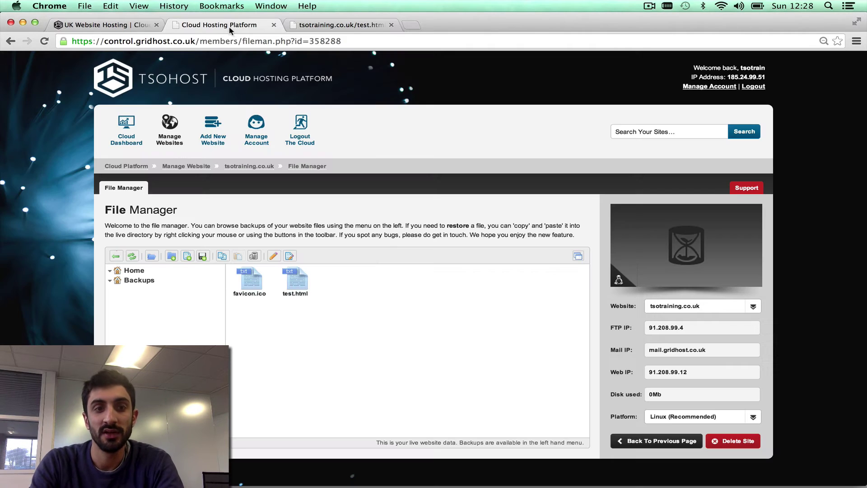
{"action": "right_click", "coordinate": [304, 286]}
{"action": "left_click", "coordinate": [364, 347]}
{"action": "type", "text": "i"}
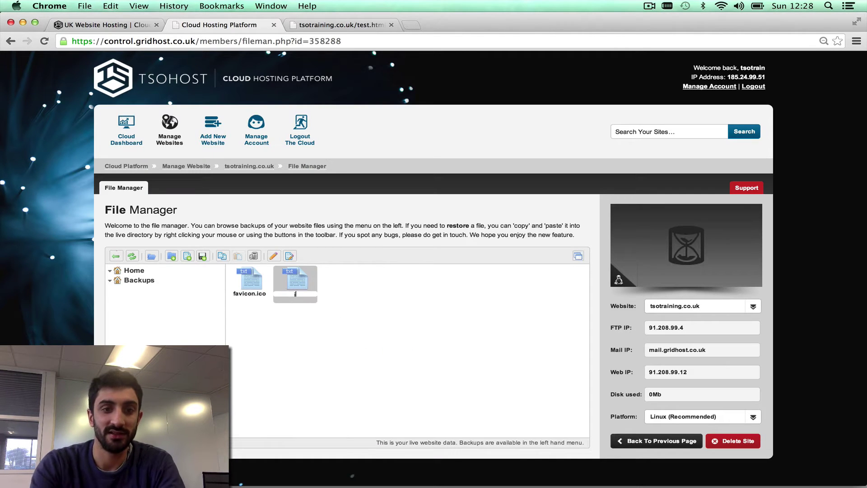
{"action": "type", "text": "ndex.html"}
{"action": "key", "text": "Return"}
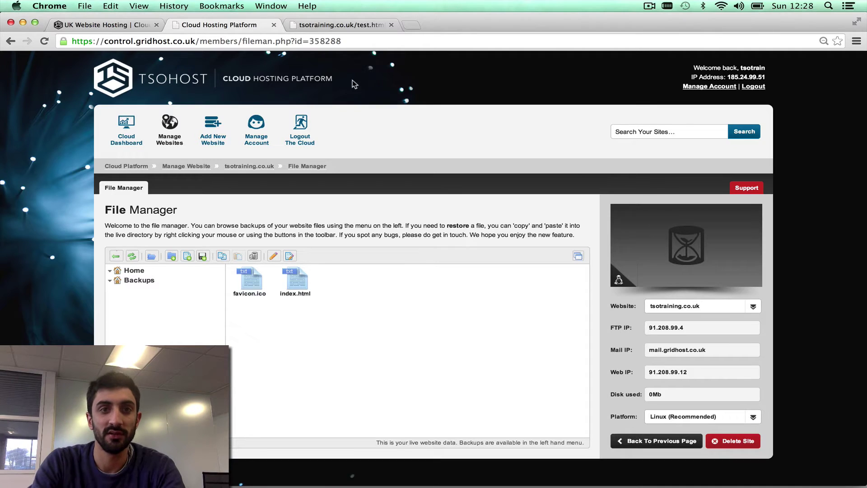
- Load and reload the tsotraining.co.uk root address to show the homepage
{"action": "left_click", "coordinate": [343, 26]}
{"action": "left_click", "coordinate": [143, 44]}
{"action": "left_click", "coordinate": [307, 44]}
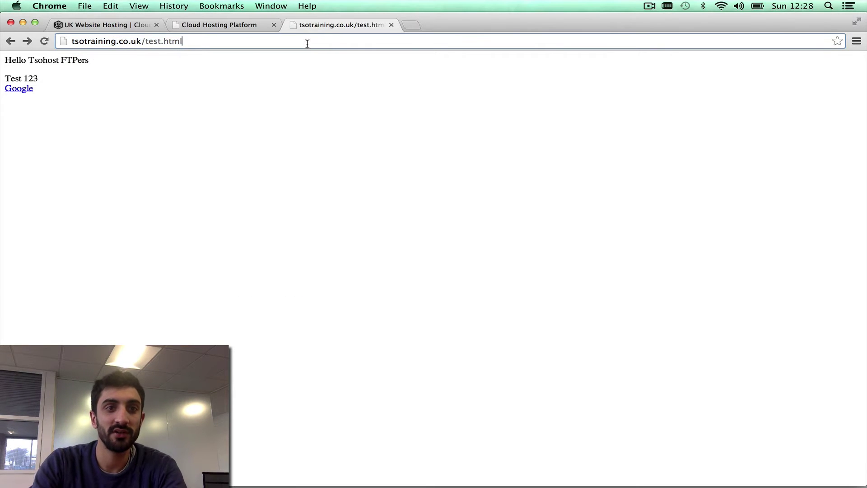
{"action": "key", "text": "BackSpace"}
{"action": "key", "text": "BackSpace"}
{"action": "key", "text": "BackSpace"}
{"action": "key", "text": "BackSpace"}
{"action": "key", "text": "BackSpace"}
{"action": "key", "text": "BackSpace"}
{"action": "key", "text": "BackSpace"}
{"action": "key", "text": "BackSpace"}
{"action": "key", "text": "BackSpace"}
{"action": "key", "text": "Return"}
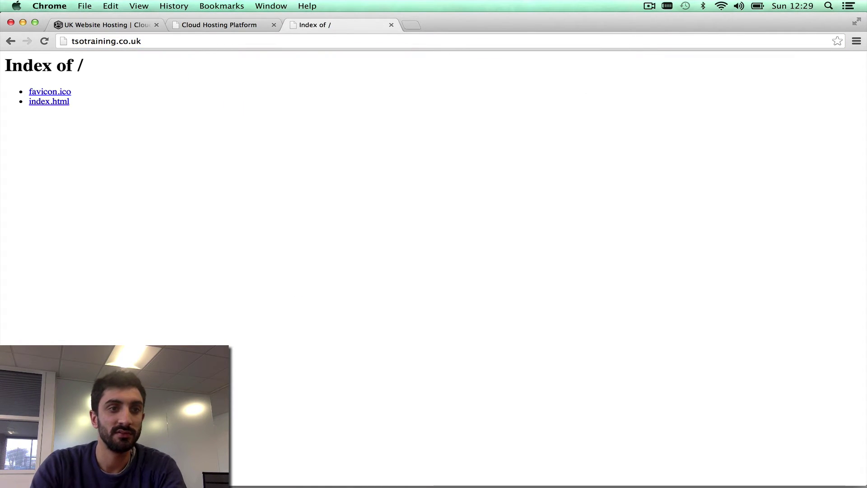
{"action": "key", "text": "super+r"}
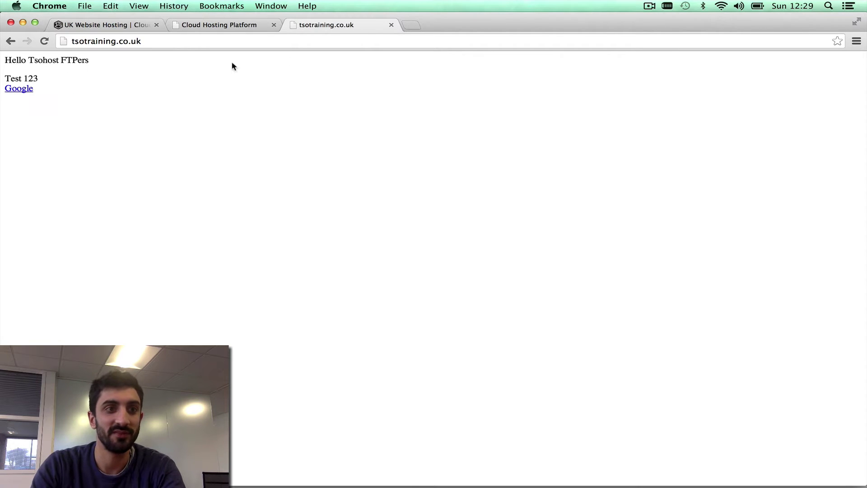
{"action": "left_click", "coordinate": [245, 26]}
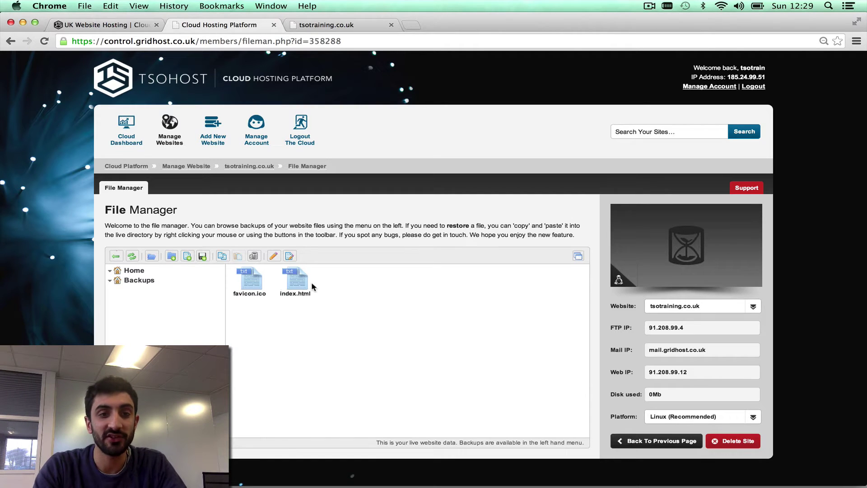
- Create a new 'untitled file.txt' and an 'untitled folder' with default names
{"action": "left_click", "coordinate": [187, 260]}
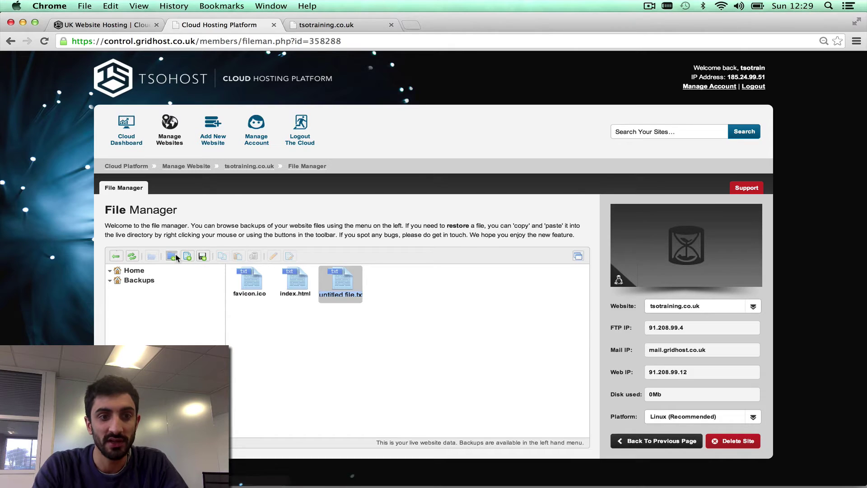
{"action": "key", "text": "Return"}
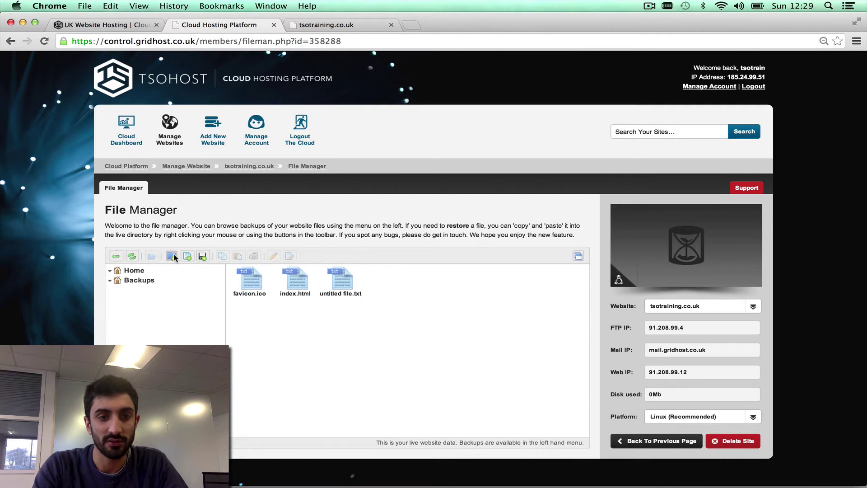
{"action": "left_click", "coordinate": [172, 256]}
{"action": "left_click", "coordinate": [282, 305]}
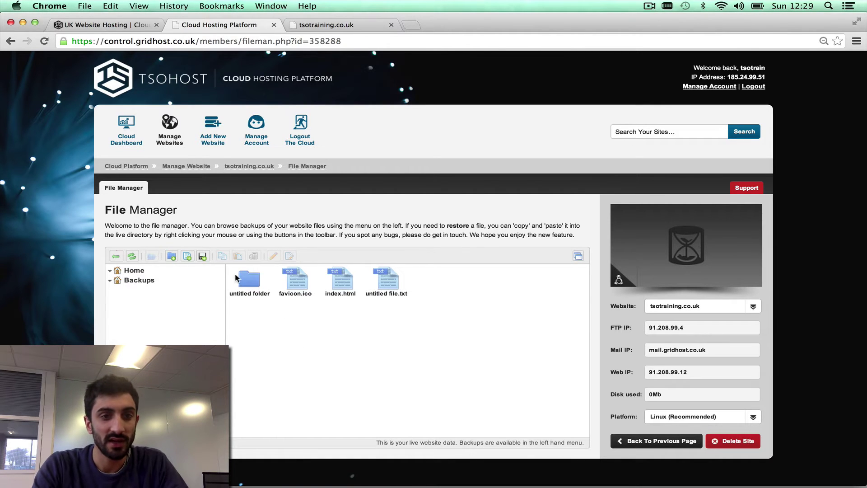
- Open the upload dialog, cancel it, and go to the tsotraining.co.uk management page
{"action": "left_click", "coordinate": [202, 256]}
{"action": "left_click", "coordinate": [397, 240]}
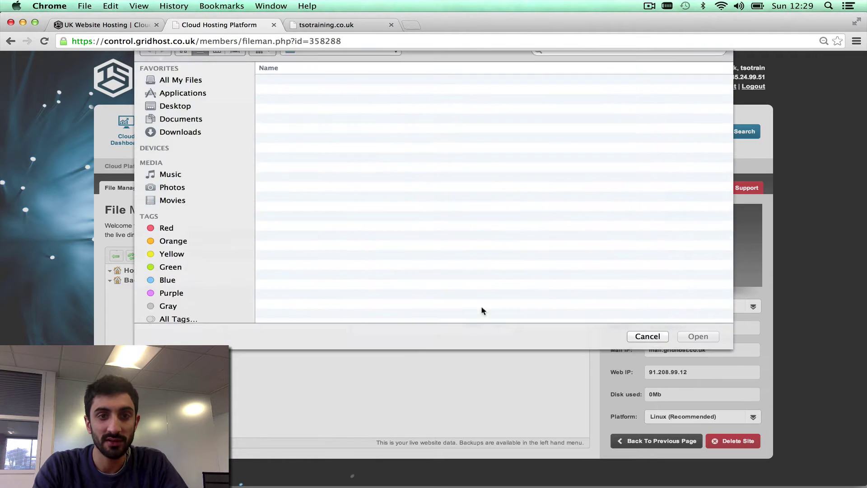
{"action": "key", "text": "Escape"}
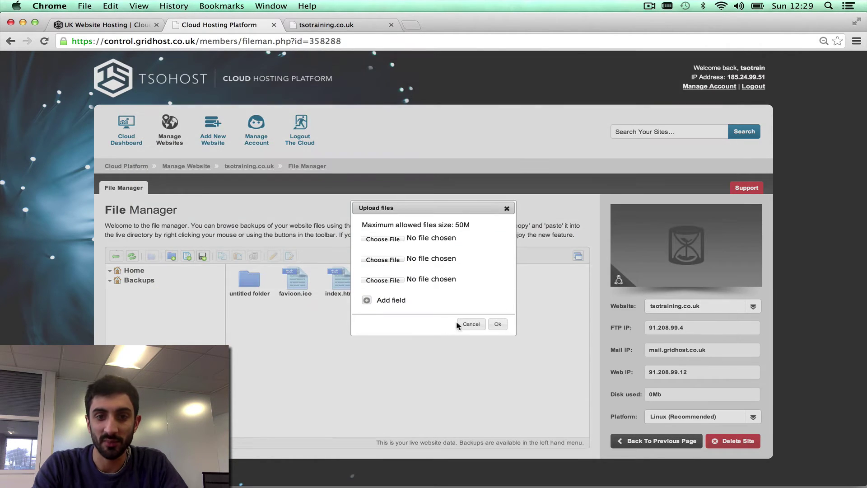
{"action": "left_click", "coordinate": [471, 324]}
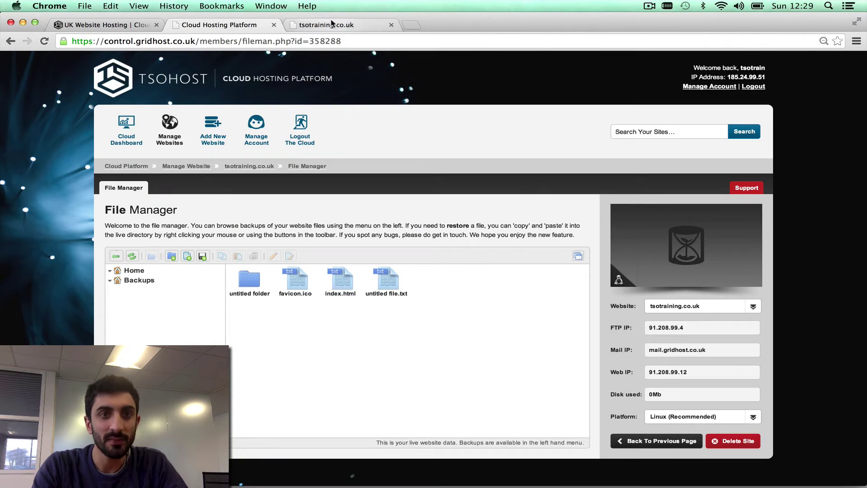
{"action": "left_click", "coordinate": [252, 166]}
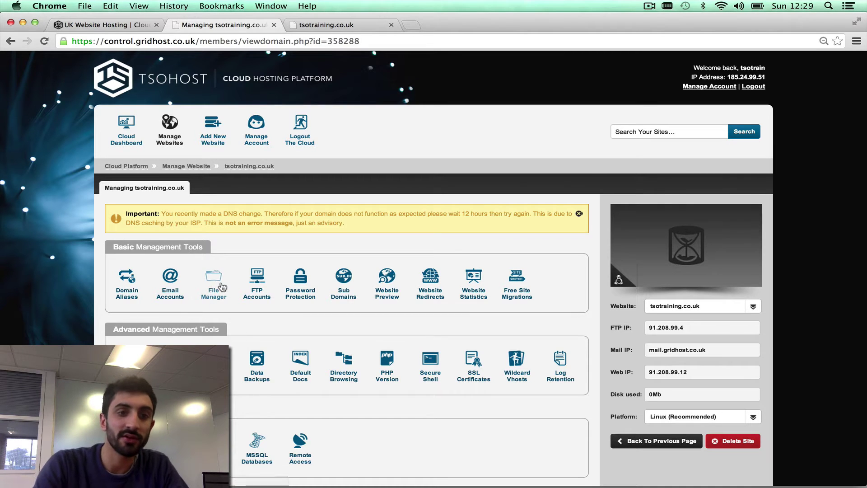
- In FTP Accounts, enter a new username, a matching password twice, and home directory /
{"action": "left_click", "coordinate": [255, 285]}
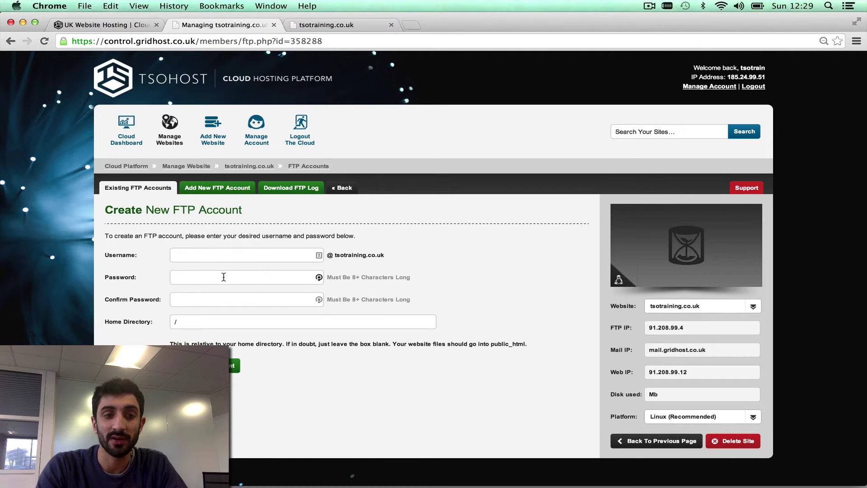
{"action": "left_click", "coordinate": [217, 258]}
{"action": "type", "text": "seb"}
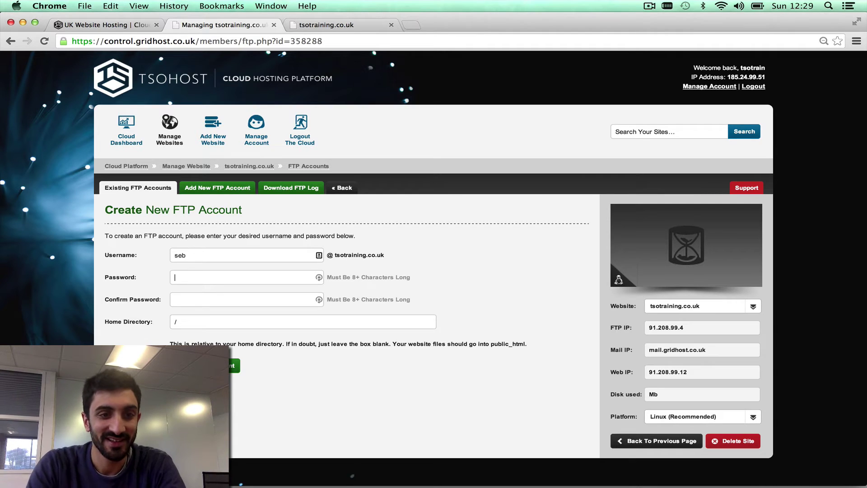
{"action": "key", "text": "Tab"}
{"action": "type", "text": "•••••••••"}
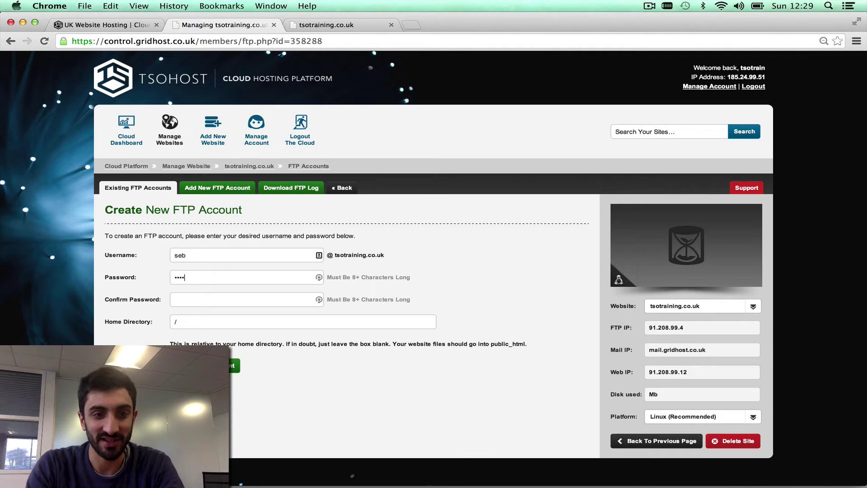
{"action": "key", "text": "Tab"}
{"action": "type", "text": "•••••••••"}
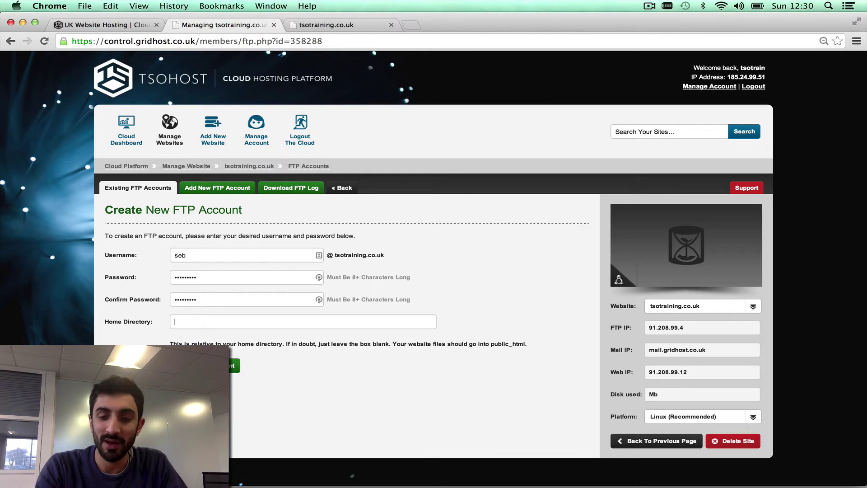
{"action": "type", "text": "/"}
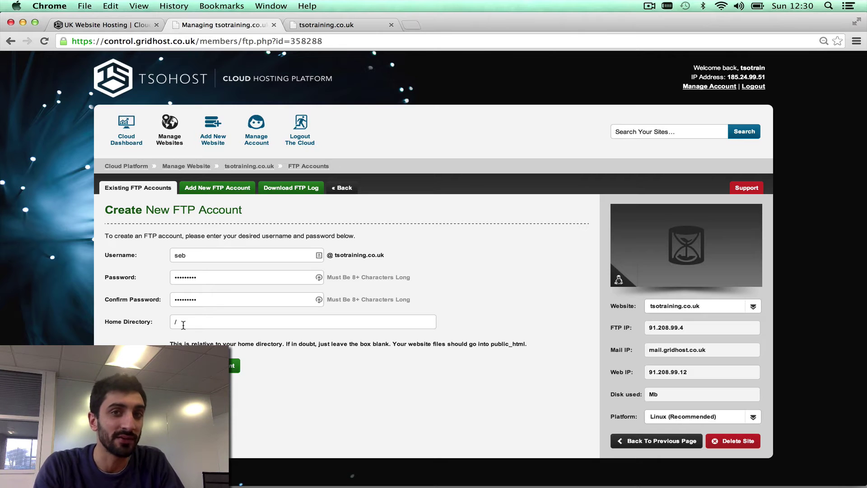
- Try home paths public_html/ and /private_folder/folder2/level3/, reset to /, and create the FTP account
{"action": "type", "text": "publi"}
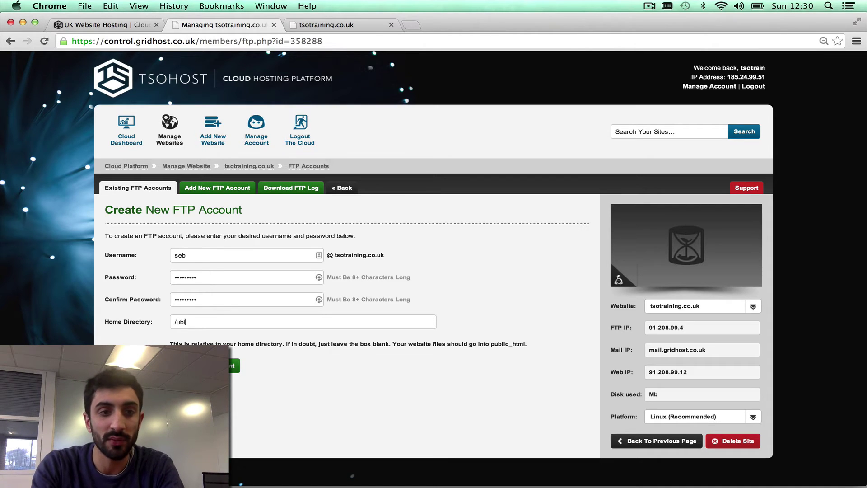
{"action": "type", "text": "c_html/"}
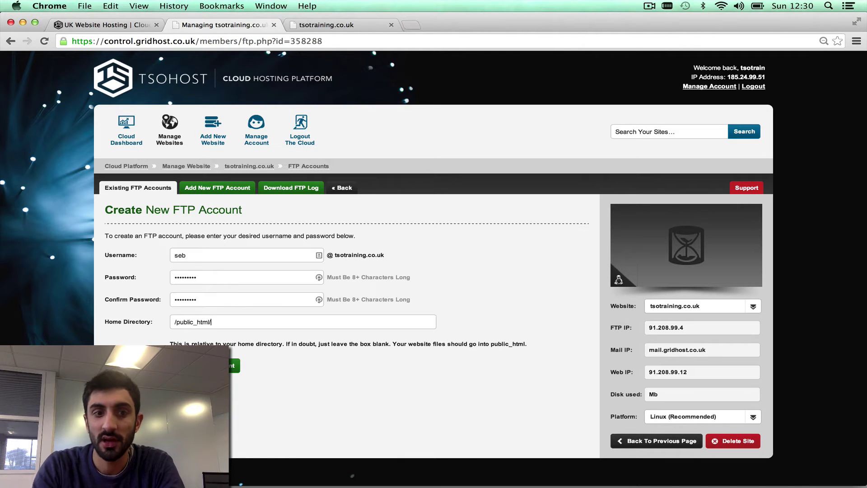
{"action": "left_click_drag", "start_coordinate": [176, 322], "coordinate": [294, 322]}
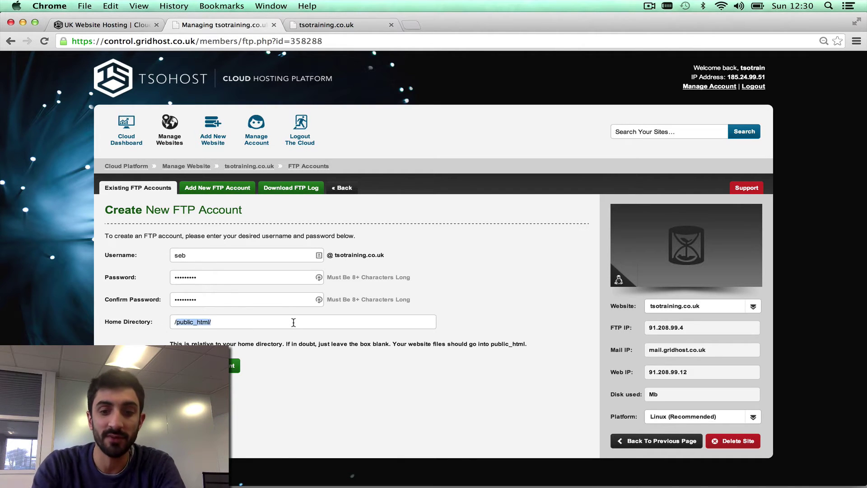
{"action": "type", "text": "/private_folder/"}
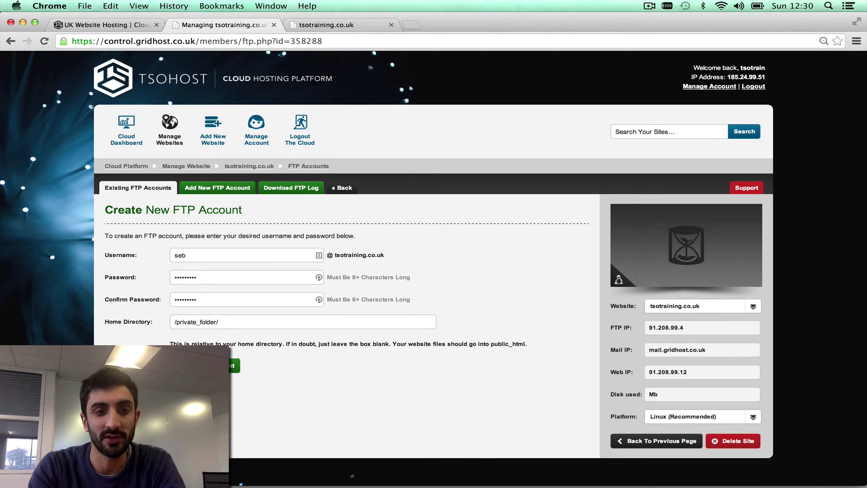
{"action": "type", "text": "folder2"}
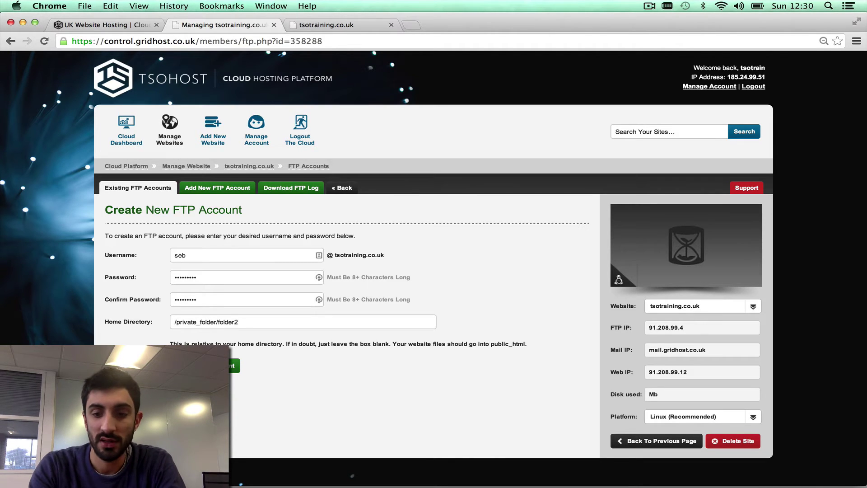
{"action": "type", "text": "/level3/"}
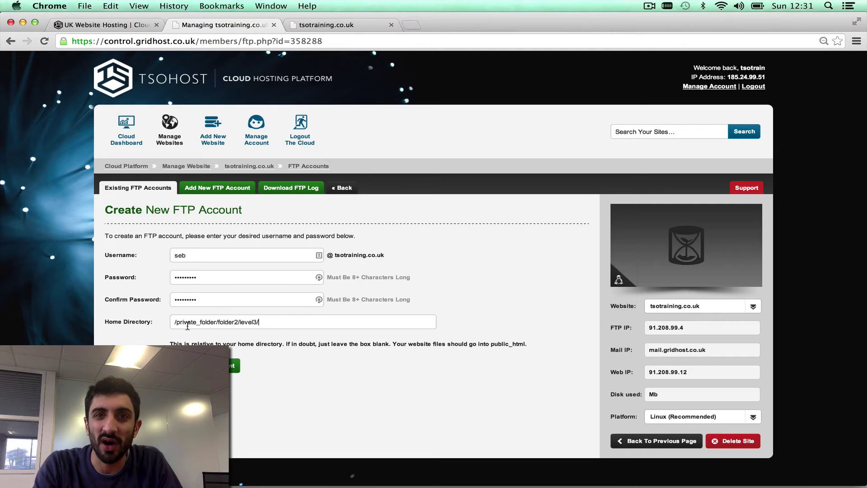
{"action": "left_click_drag", "start_coordinate": [188, 325], "coordinate": [178, 323]}
{"action": "key", "text": "BackSpace"}
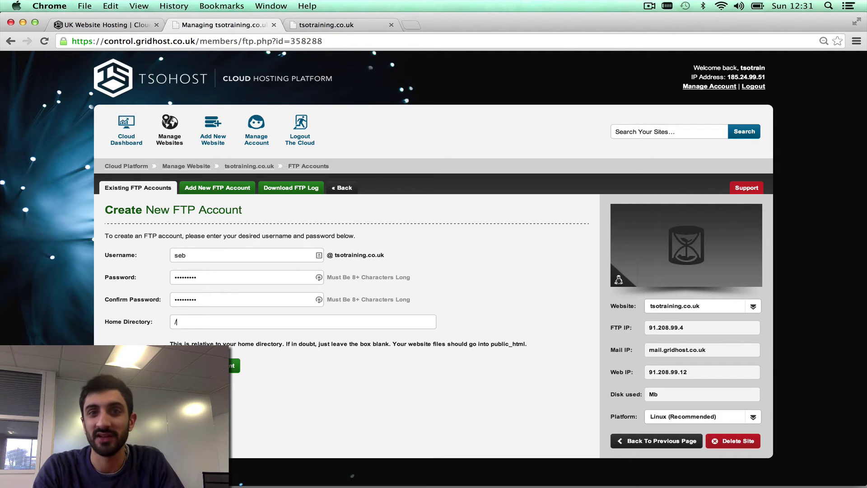
{"action": "key", "text": "Return"}
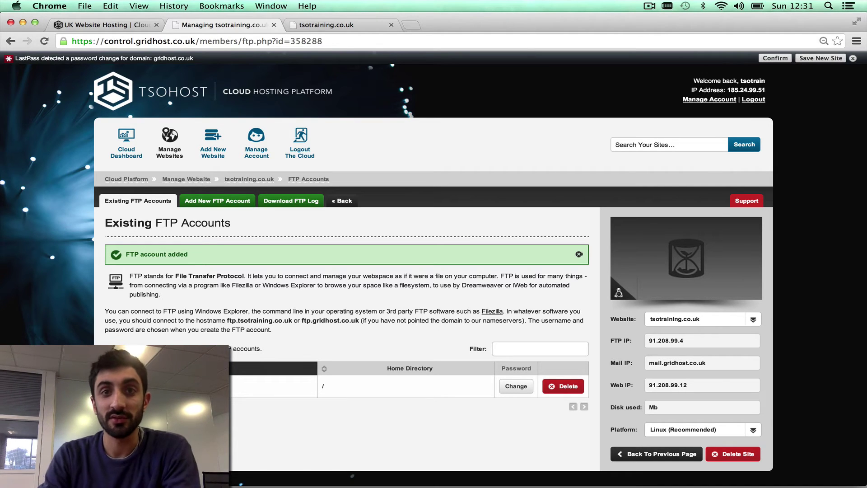
- Search for filezilla and reach the FileZilla Client 3.7.3 download page, then return to the site tab
{"action": "left_click", "coordinate": [414, 26]}
{"action": "type", "text": "filezilla"}
{"action": "key", "text": "Return"}
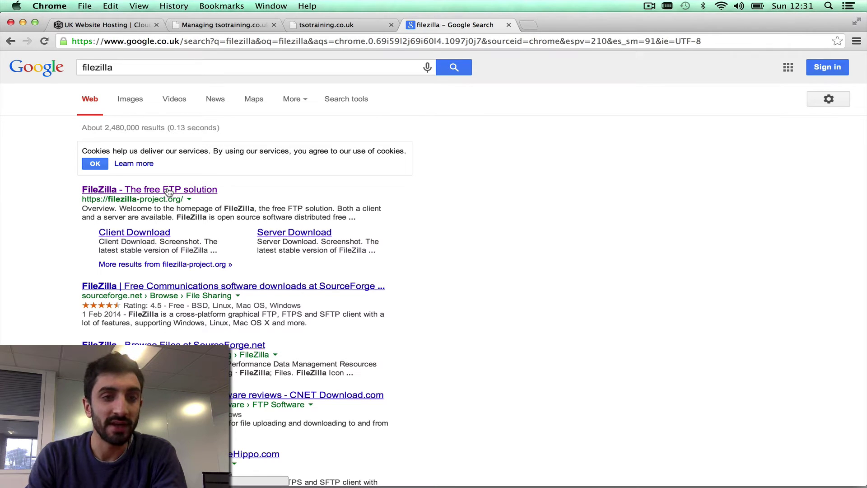
{"action": "left_click", "coordinate": [168, 191]}
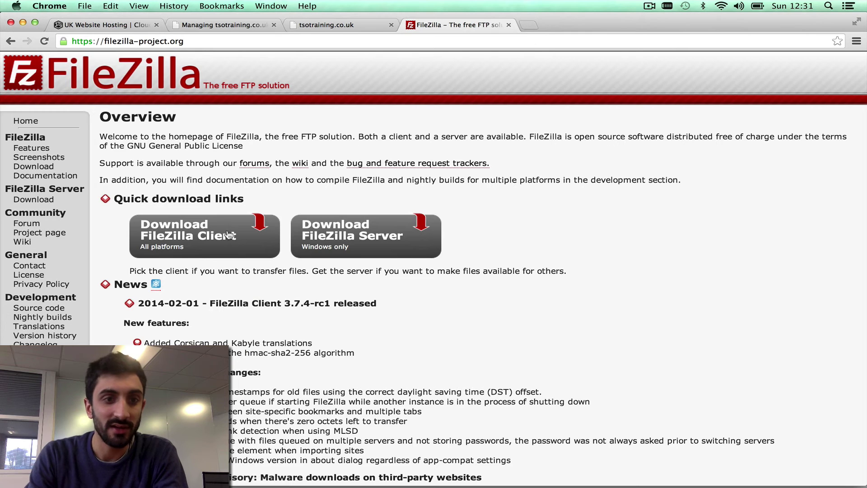
{"action": "left_click", "coordinate": [208, 238]}
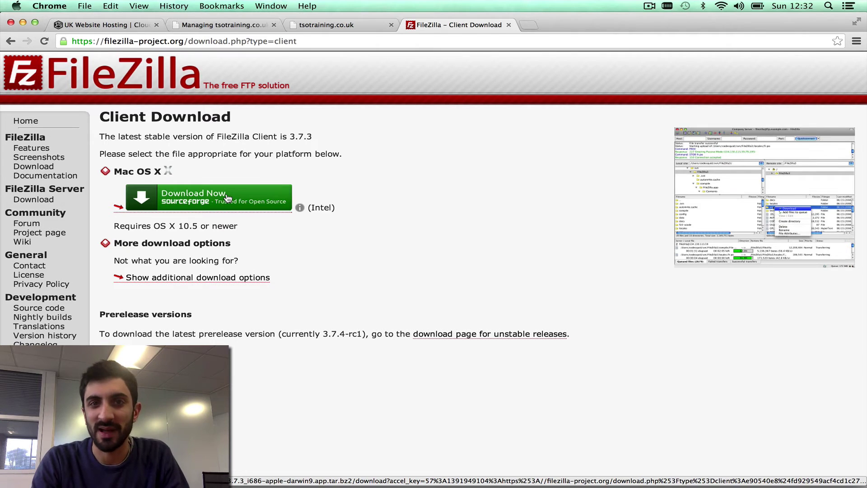
{"action": "left_click", "coordinate": [323, 26]}
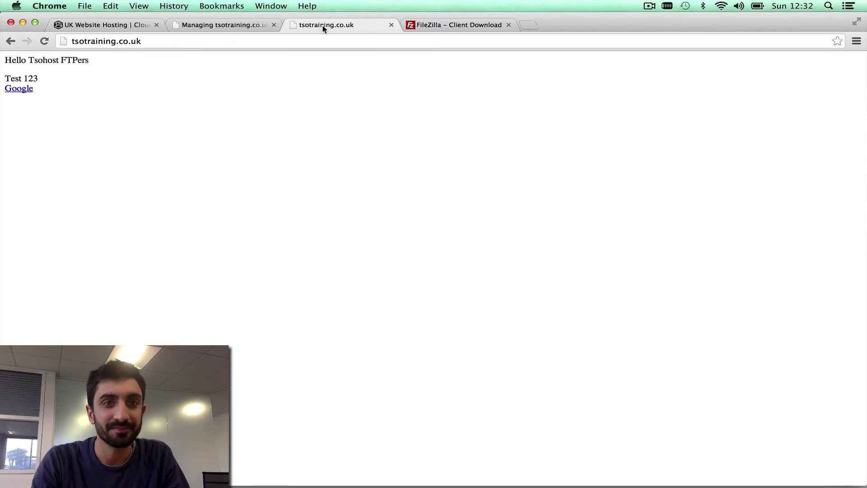
- Launch FileZilla from Spotlight and move its window aside
{"action": "left_click", "coordinate": [827, 6]}
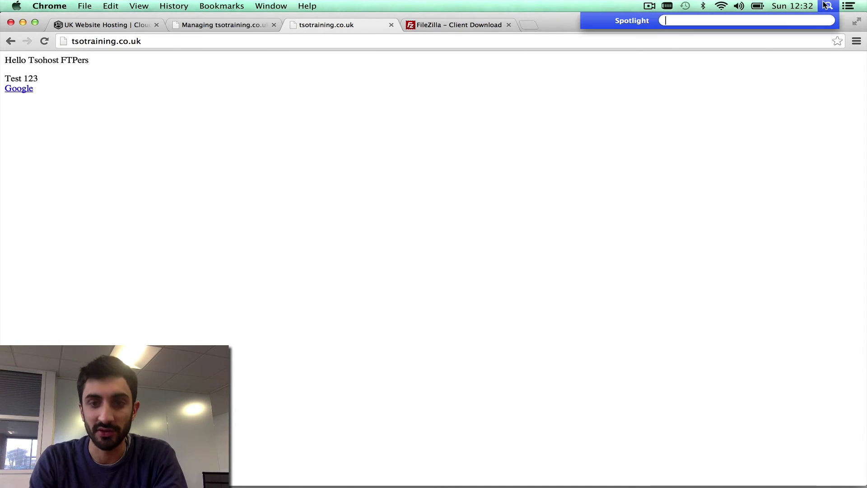
{"action": "type", "text": "fi"}
{"action": "key", "text": "Return"}
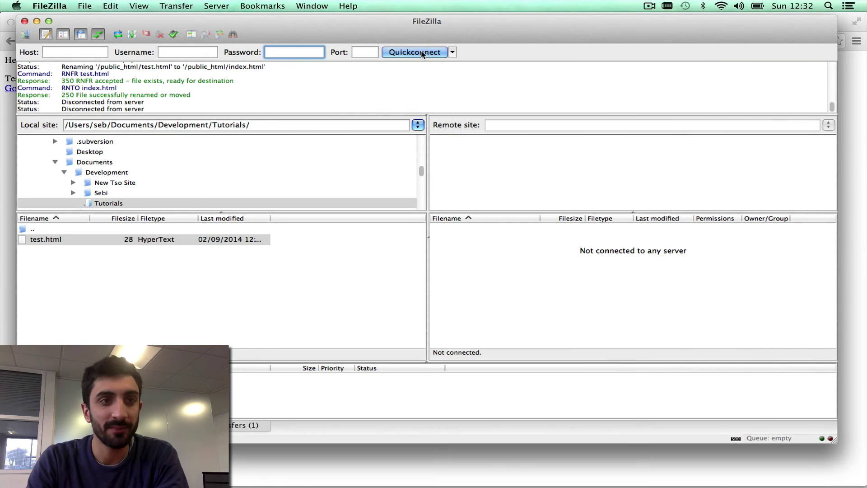
{"action": "left_click_drag", "start_coordinate": [338, 17], "coordinate": [356, 28]}
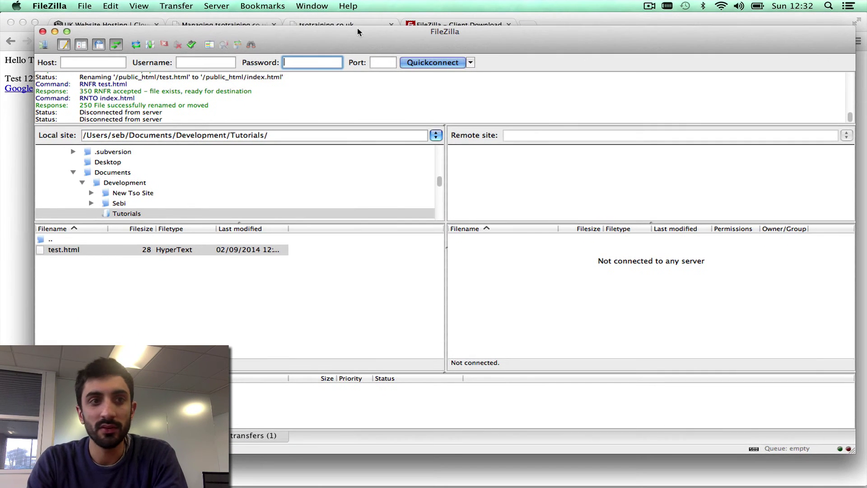
- Enter the FTP account's e-mail username and password in Quickconnect, leaving the host blank
{"action": "left_click", "coordinate": [116, 63]}
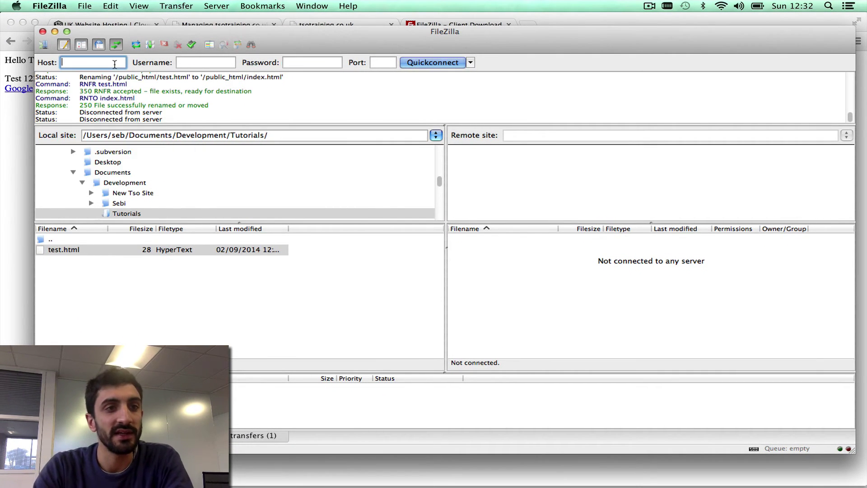
{"action": "left_click", "coordinate": [232, 63]}
{"action": "left_click", "coordinate": [295, 61]}
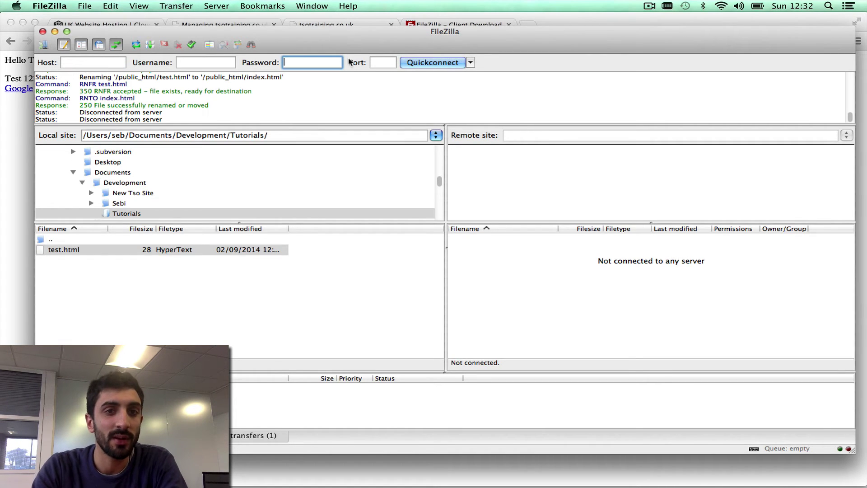
{"action": "left_click", "coordinate": [381, 62]}
{"action": "left_click", "coordinate": [205, 62]}
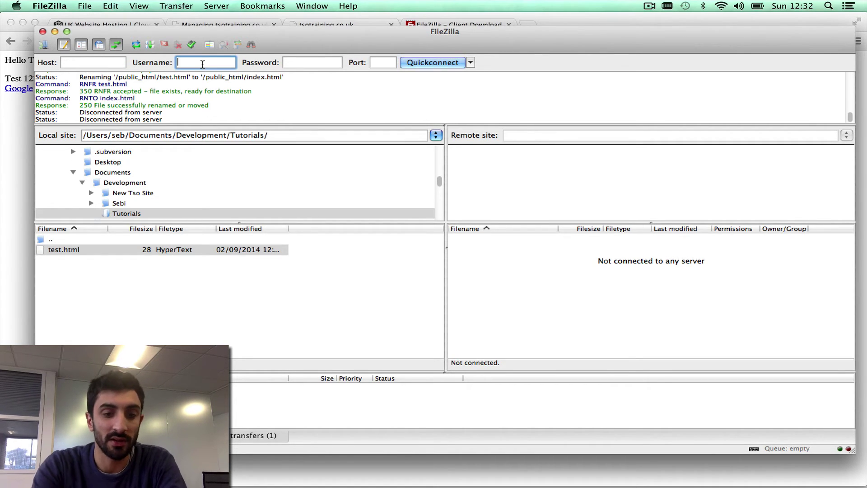
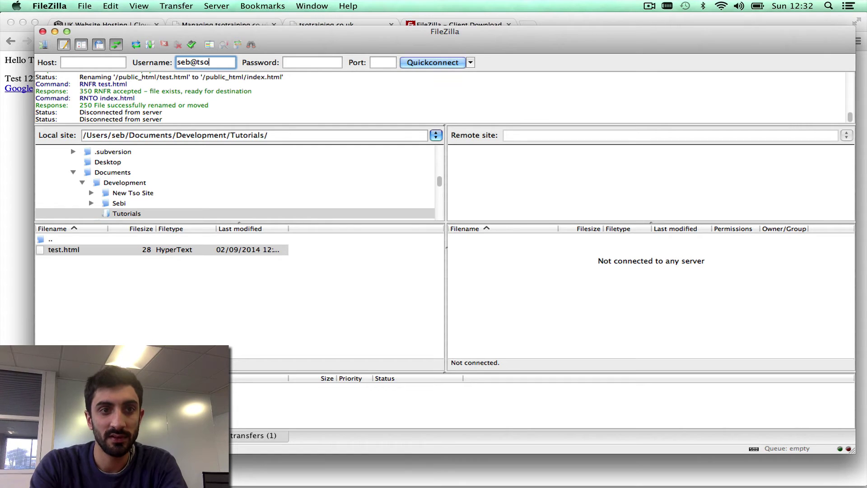
{"action": "key", "text": "Tab"}
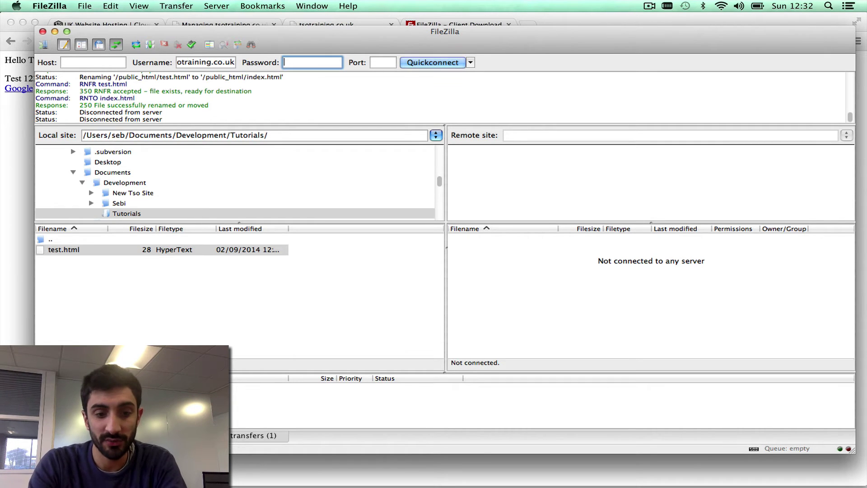
{"action": "type", "text": "•••••••••"}
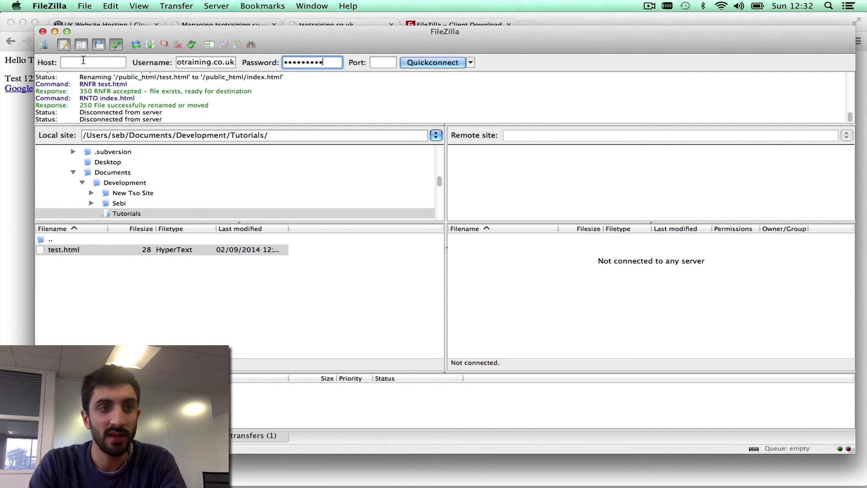
{"action": "left_click", "coordinate": [85, 62]}
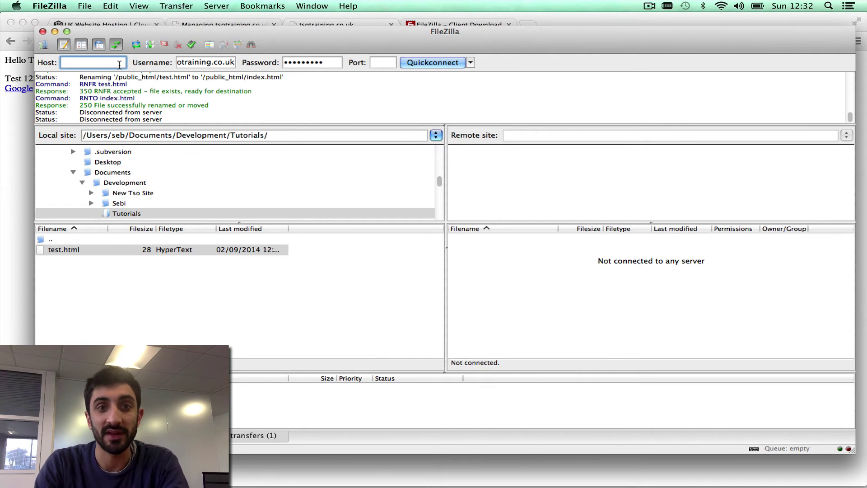
{"action": "left_click", "coordinate": [24, 163]}
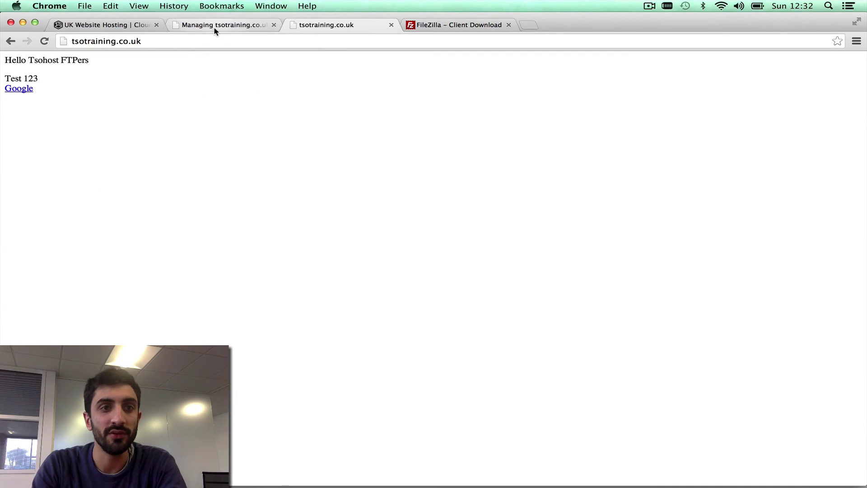
- Highlight the FTP hostnames ftp.tsotraining.co.uk and ftp.gridhost.co.uk on the tsotraining.co.uk FTP accounts page
{"action": "left_click", "coordinate": [213, 26]}
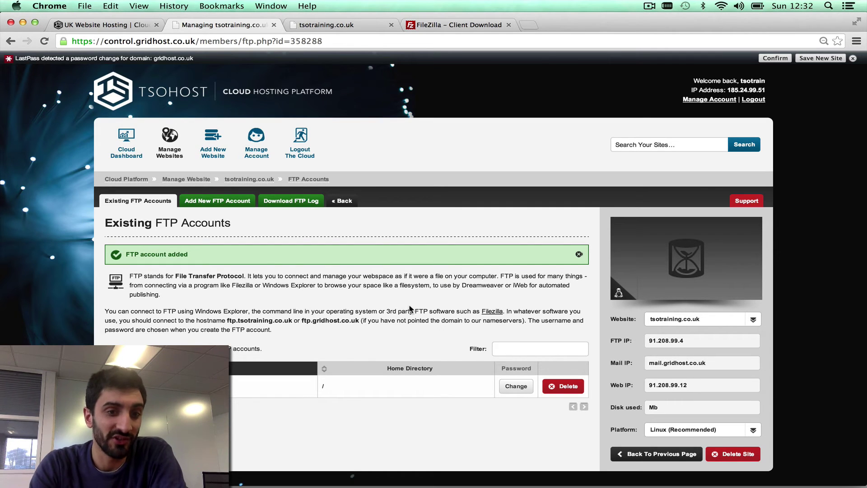
{"action": "left_click_drag", "start_coordinate": [226, 319], "coordinate": [294, 319]}
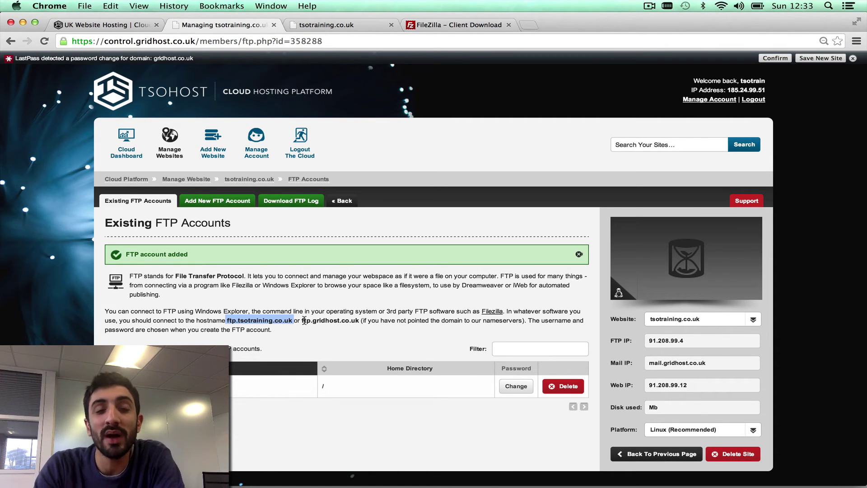
{"action": "left_click_drag", "start_coordinate": [303, 320], "coordinate": [360, 321]}
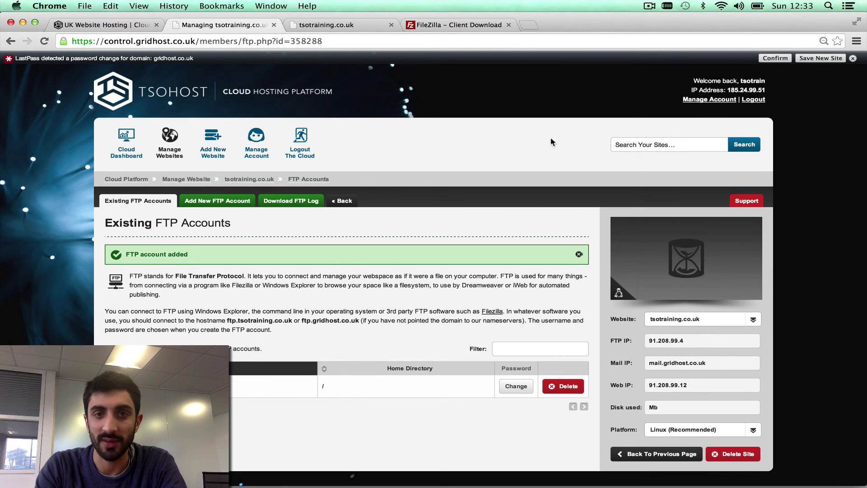
{"action": "key", "text": "super+Tab"}
- Quickconnect FileZilla to host 91.208.99.4 with the port field left empty
{"action": "type", "text": "9"}
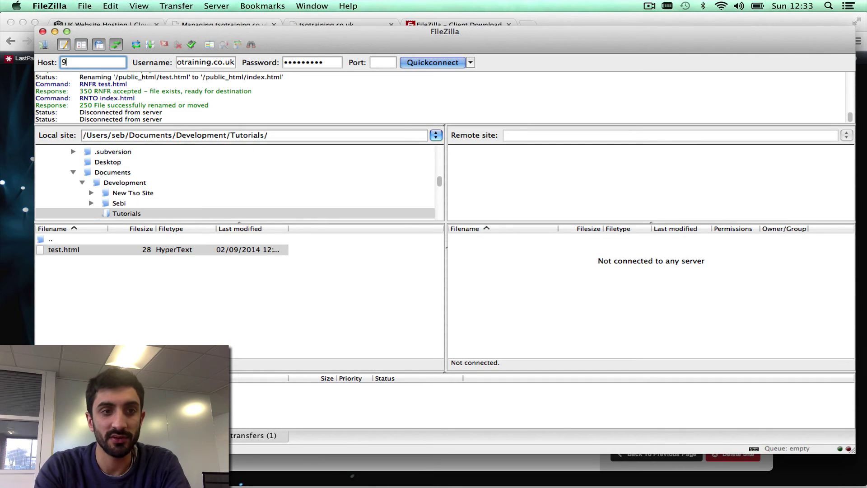
{"action": "type", "text": "1.208.99.4"}
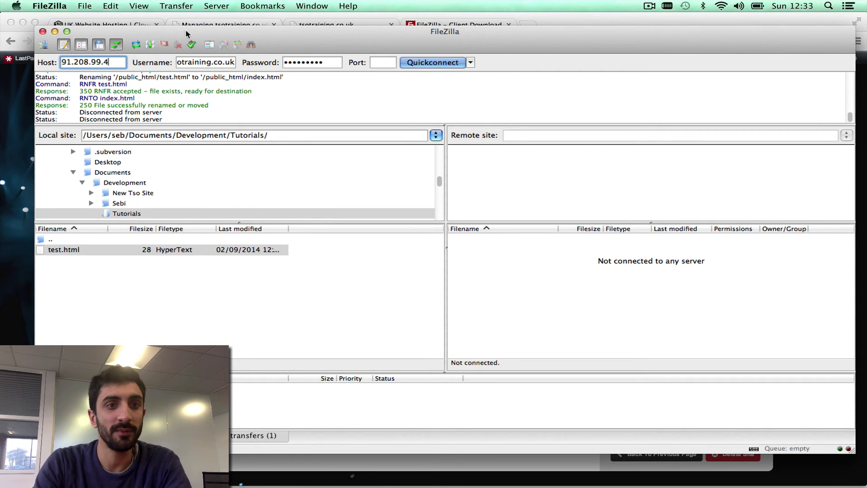
{"action": "left_click", "coordinate": [210, 64]}
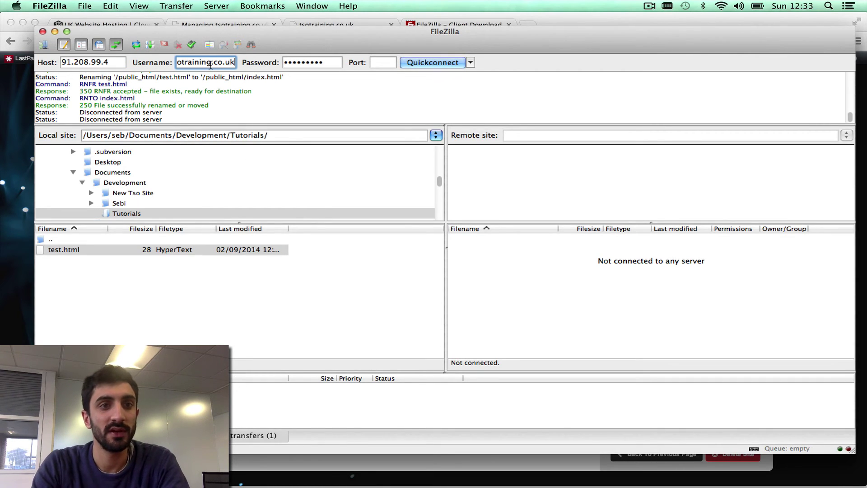
{"action": "left_click", "coordinate": [376, 60]}
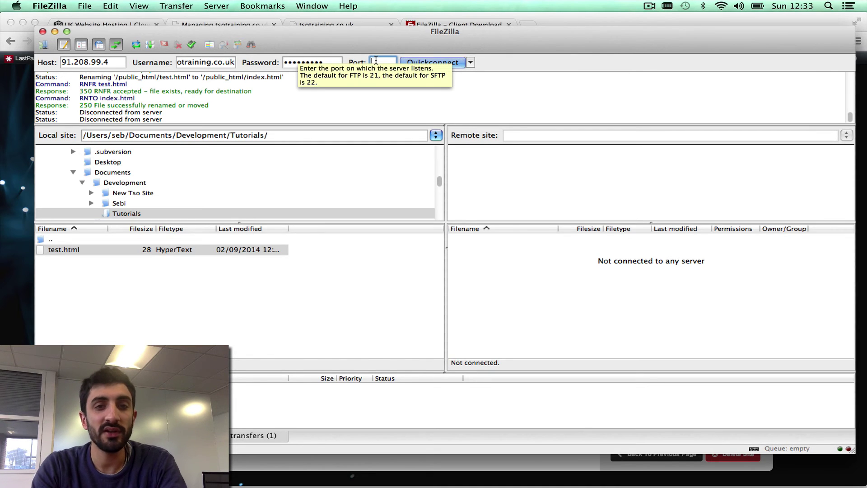
{"action": "type", "text": "21"}
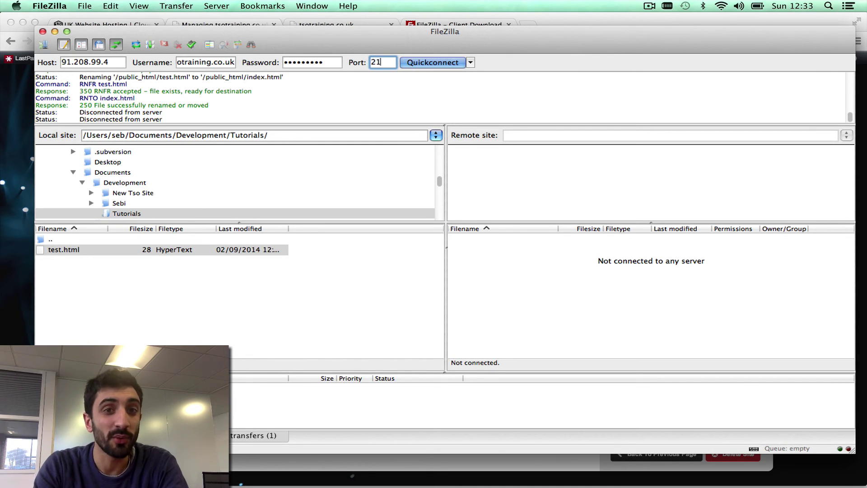
{"action": "key", "text": "BackSpace"}
{"action": "key", "text": "BackSpace"}
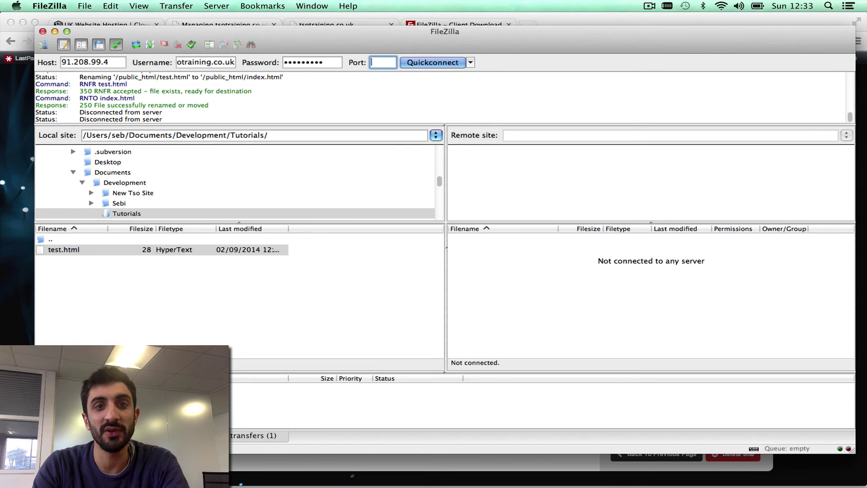
{"action": "left_click", "coordinate": [418, 62]}
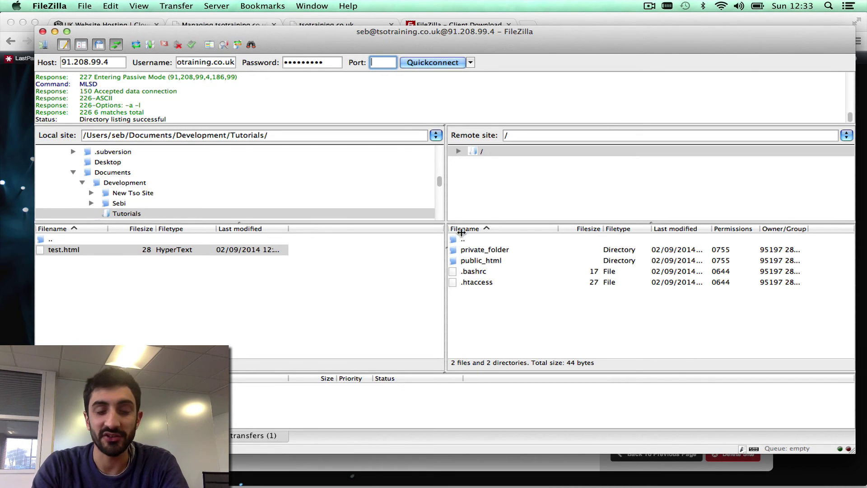
- In the remote public_html folder, rename index.html to test.html
{"action": "double_click", "coordinate": [490, 262]}
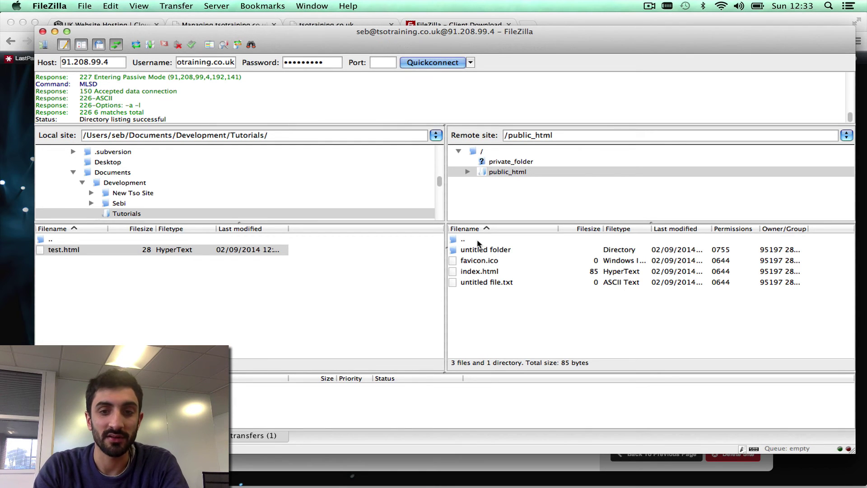
{"action": "left_click", "coordinate": [478, 271]}
{"action": "right_click", "coordinate": [478, 272]}
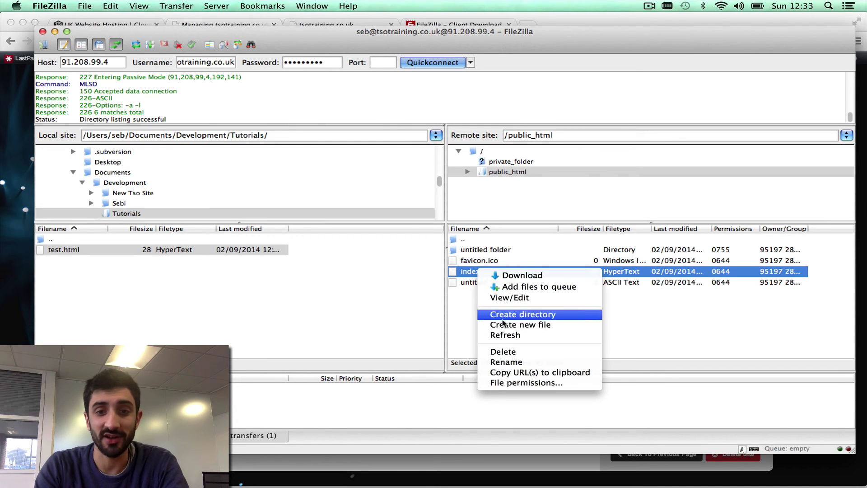
{"action": "left_click", "coordinate": [507, 361]}
{"action": "type", "text": "test"}
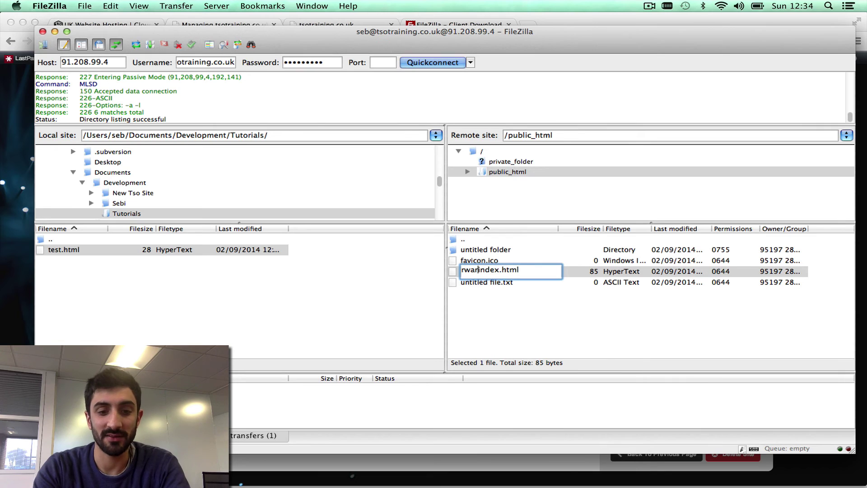
{"action": "key", "text": "BackSpace"}
{"action": "key", "text": "BackSpace"}
{"action": "key", "text": "BackSpace"}
{"action": "key", "text": "BackSpace"}
{"action": "type", "text": "test"}
{"action": "left_click", "coordinate": [497, 270]}
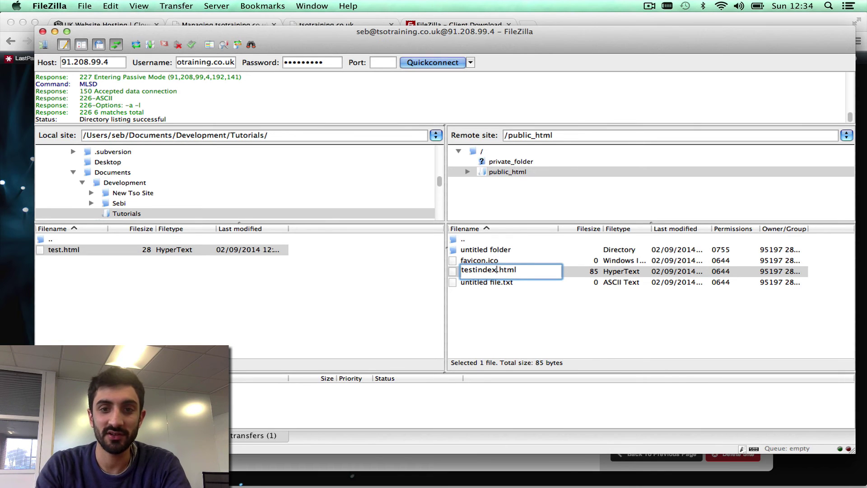
{"action": "key", "text": "BackSpace"}
{"action": "key", "text": "BackSpace"}
{"action": "key", "text": "BackSpace"}
{"action": "key", "text": "BackSpace"}
{"action": "key", "text": "BackSpace"}
{"action": "key", "text": "BackSpace"}
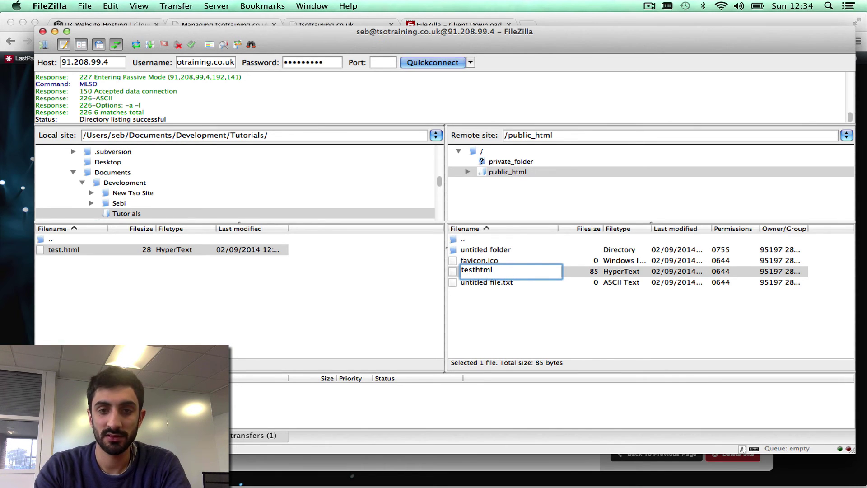
{"action": "type", "text": "."}
{"action": "key", "text": "Return"}
{"action": "left_click", "coordinate": [23, 297]}
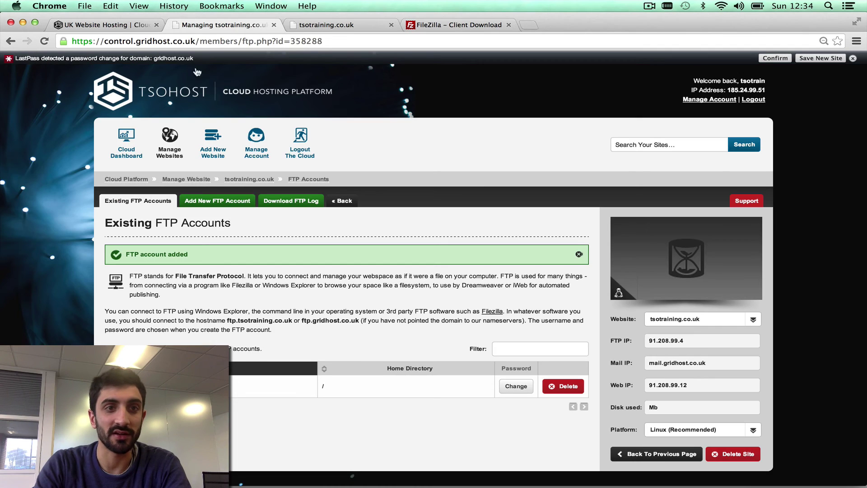
- Reload the live tsotraining.co.uk listing and open test.html to confirm the rename
{"action": "left_click", "coordinate": [325, 24]}
{"action": "key", "text": "super+r"}
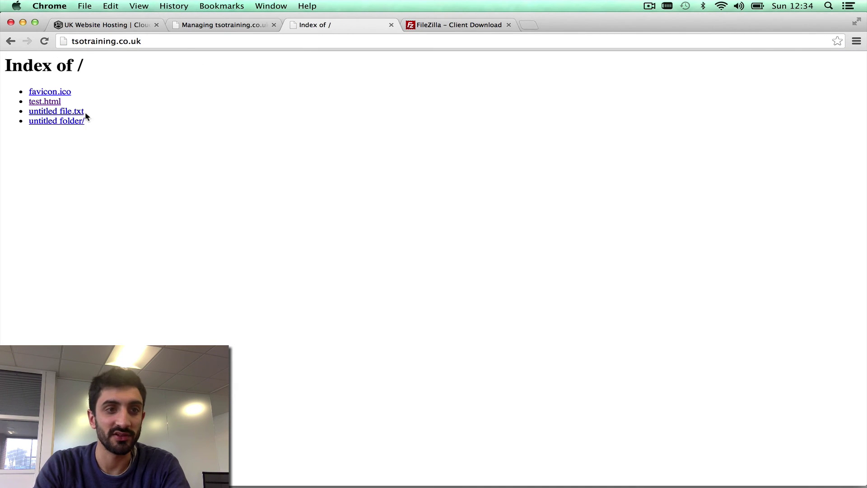
{"action": "left_click", "coordinate": [48, 103]}
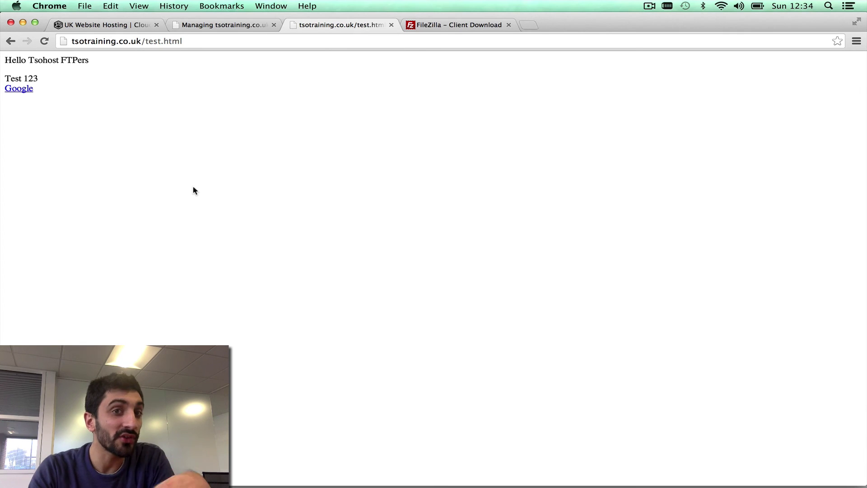
{"action": "left_click", "coordinate": [240, 27]}
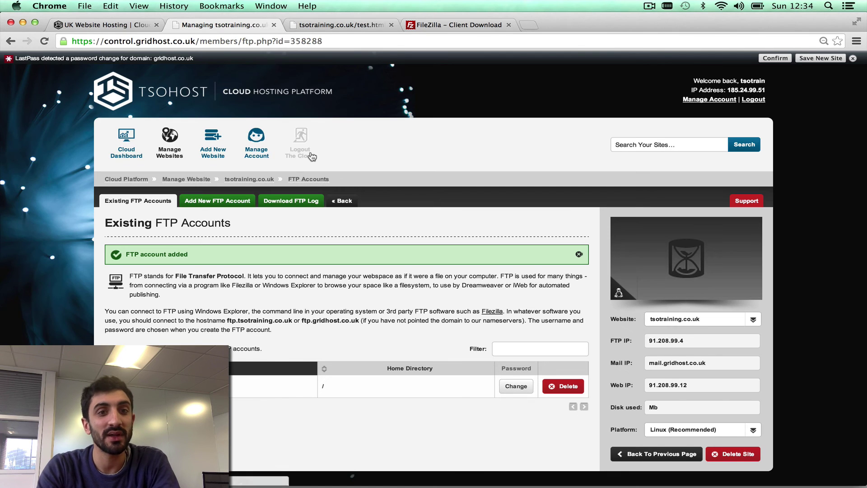
- Open the Secure Shell page from the tsotraining.co.uk management overview
{"action": "left_click", "coordinate": [265, 183]}
{"action": "scroll", "coordinate": [389, 243], "scroll_direction": "down", "scroll_amount": 3}
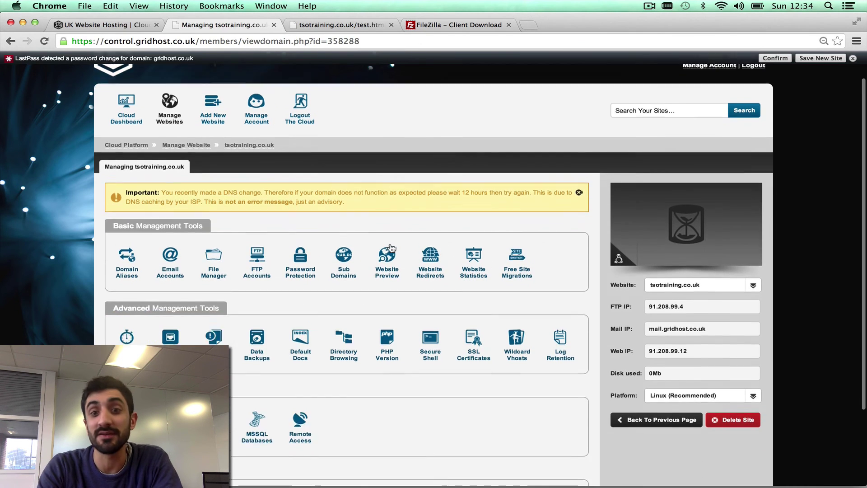
{"action": "scroll", "coordinate": [391, 248], "scroll_direction": "down", "scroll_amount": 1}
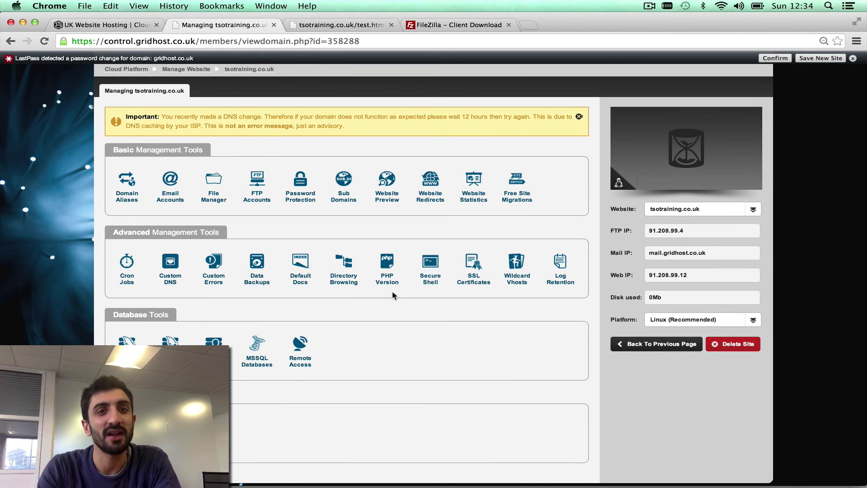
{"action": "left_click", "coordinate": [433, 270]}
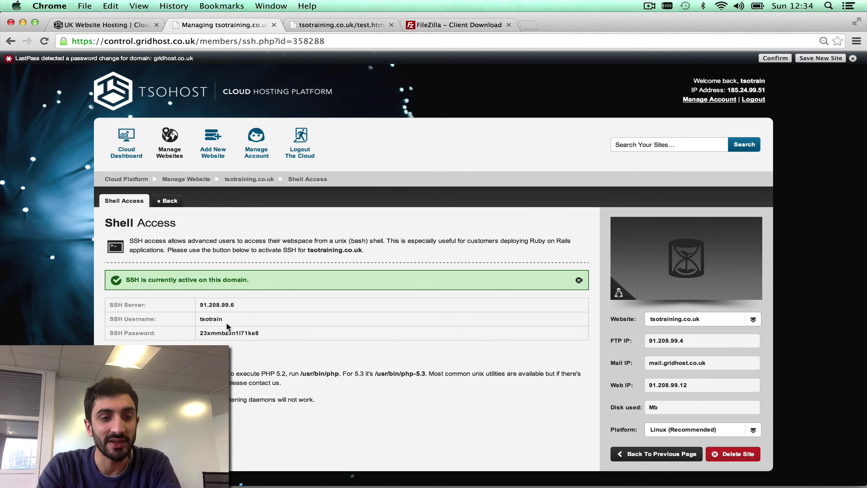
{"action": "left_click", "coordinate": [829, 6]}
{"action": "type", "text": "ter"}
{"action": "key", "text": "Return"}
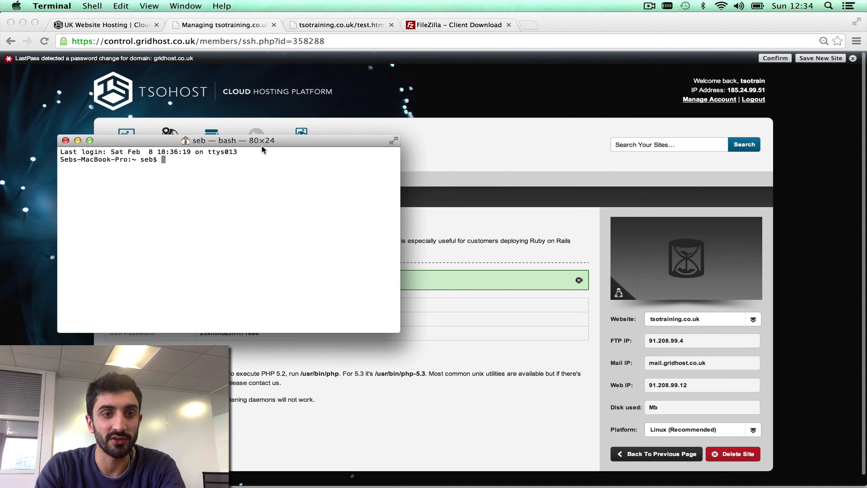
{"action": "left_click_drag", "start_coordinate": [261, 140], "coordinate": [574, 49]}
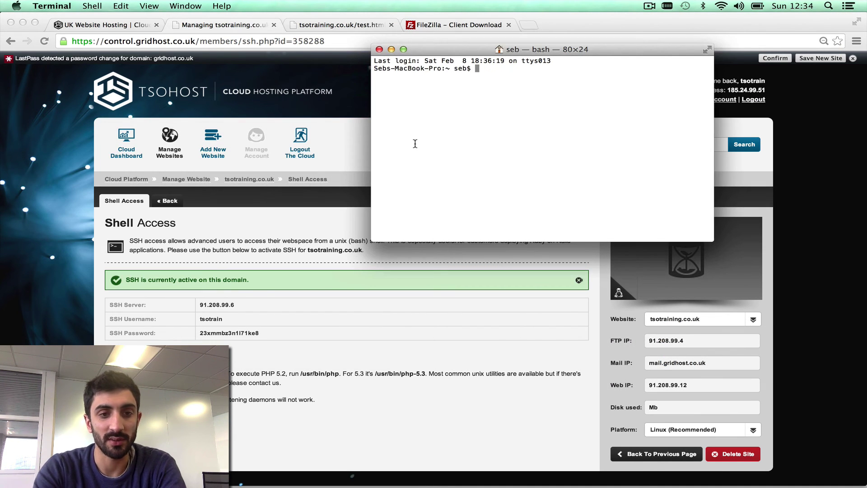
{"action": "type", "text": "ssh tso"}
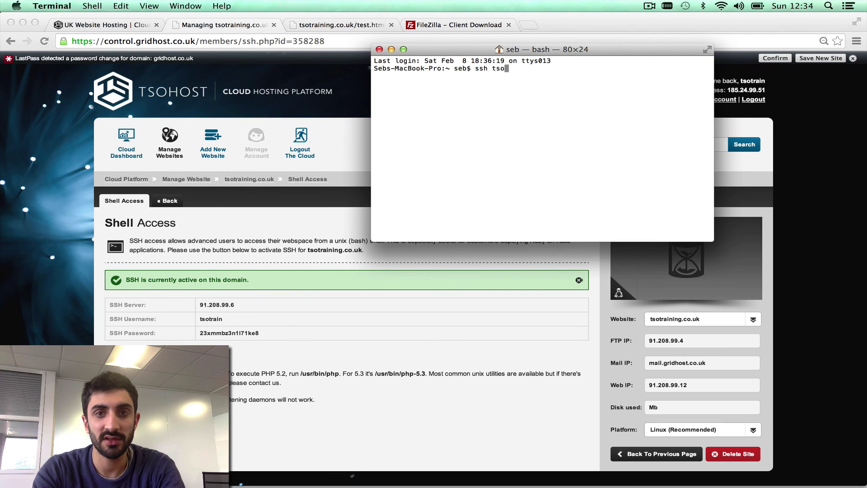
{"action": "type", "text": "train@91.208."}
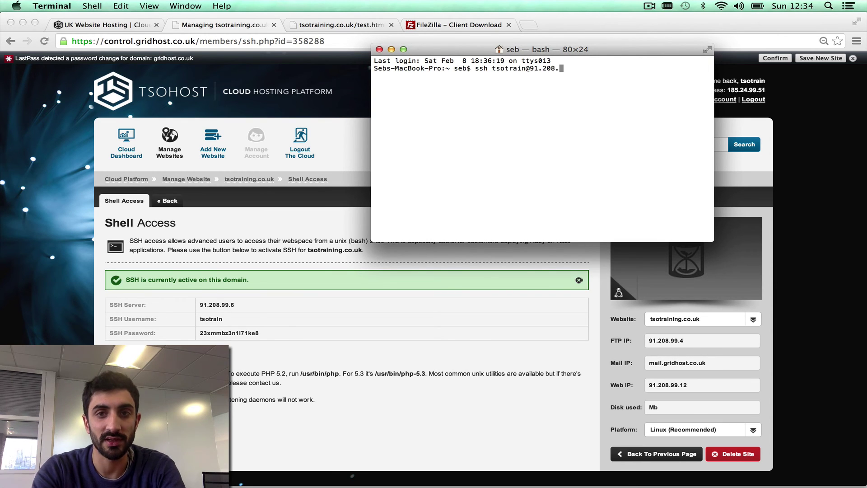
{"action": "type", "text": "99.6"}
{"action": "key", "text": "Return"}
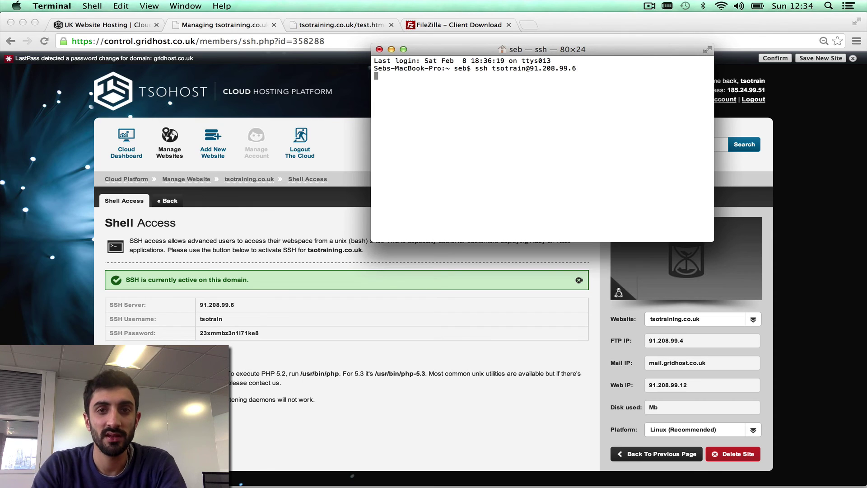
{"action": "double_click", "coordinate": [225, 333]}
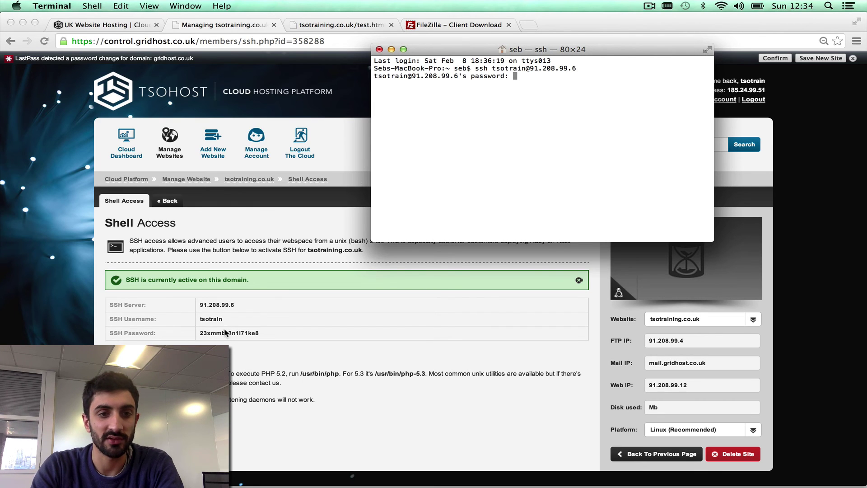
{"action": "key", "text": "super+c"}
{"action": "key", "text": "super+Tab"}
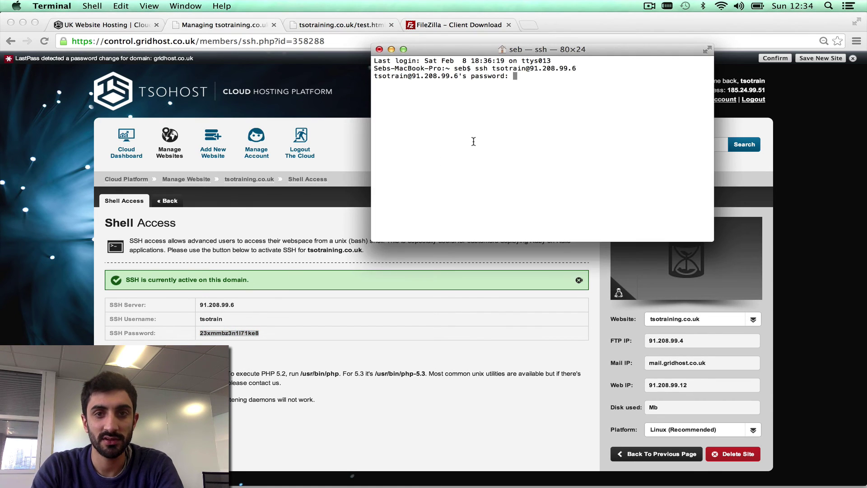
{"action": "key", "text": "super+v"}
{"action": "key", "text": "Return"}
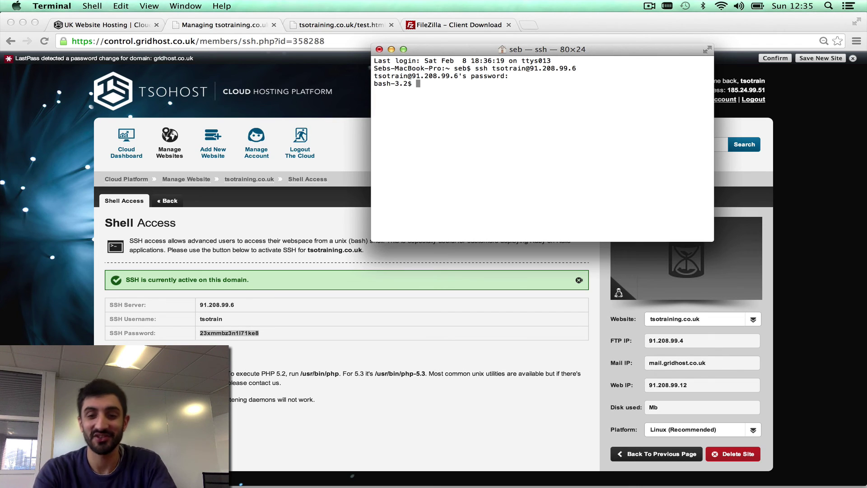
- List the home directory, change into public_html and list its files
{"action": "type", "text": "ls"}
{"action": "key", "text": "Return"}
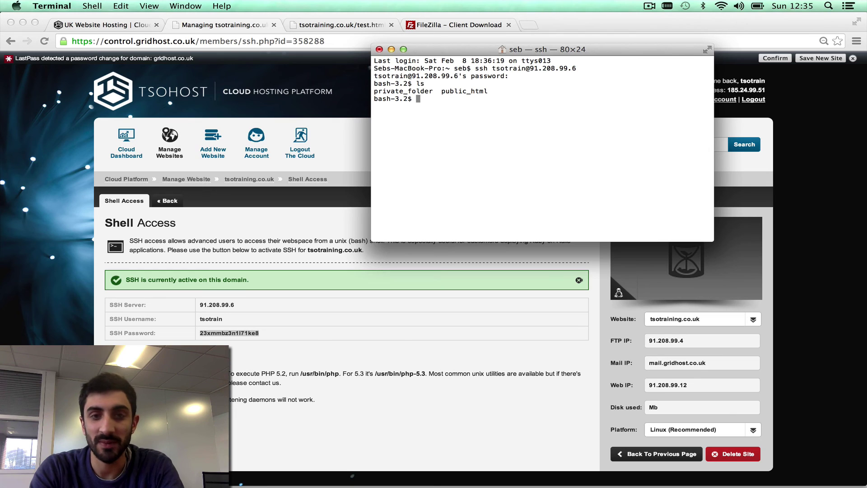
{"action": "type", "text": "c"}
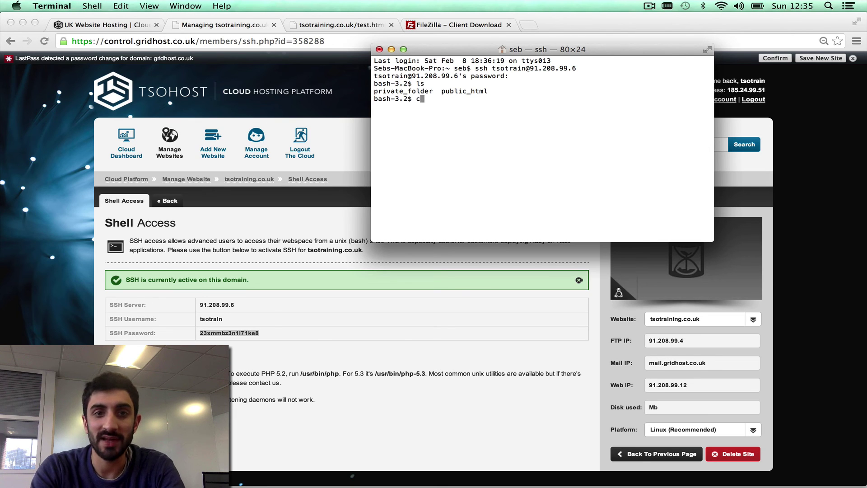
{"action": "type", "text": "d pu"}
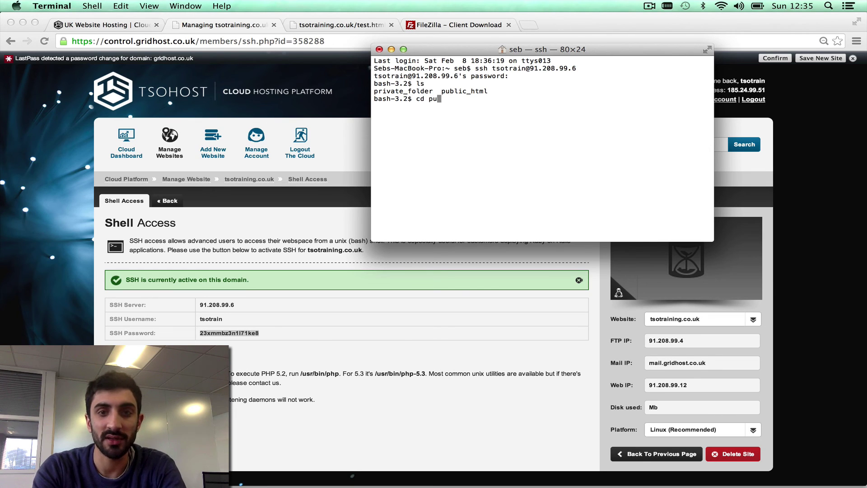
{"action": "key", "text": "Tab"}
{"action": "key", "text": "Return"}
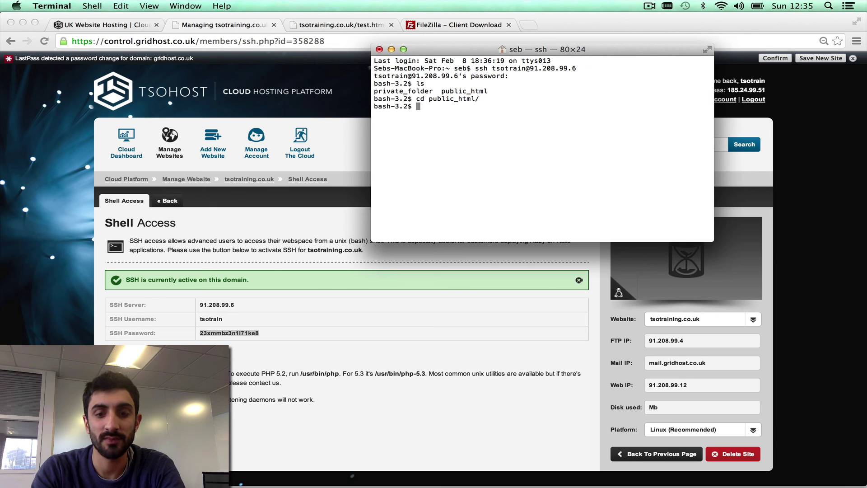
{"action": "type", "text": "ls"}
{"action": "key", "text": "Return"}
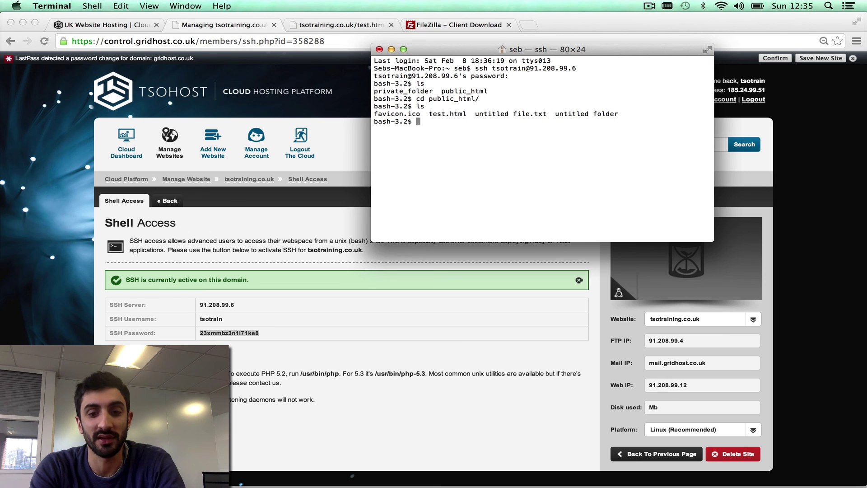
- Edit test.html in nano, adding 123 before 'Test 123', and save it
{"action": "type", "text": "nano test.html"}
{"action": "key", "text": "Return"}
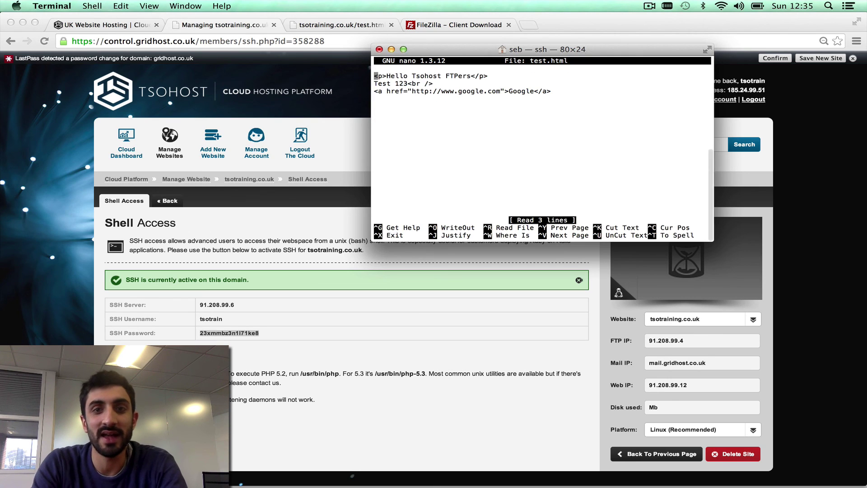
{"action": "key", "text": "Down"}
{"action": "type", "text": "123"}
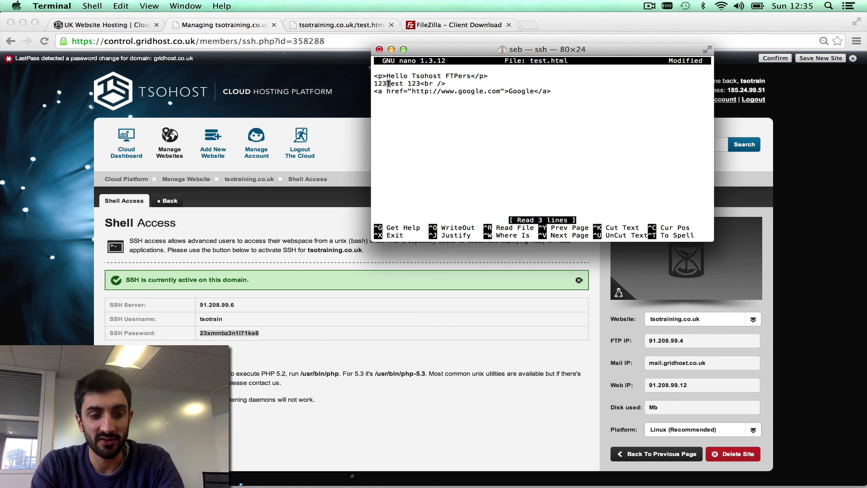
{"action": "key", "text": "ctrl+x"}
{"action": "key", "text": "y"}
{"action": "key", "text": "Return"}
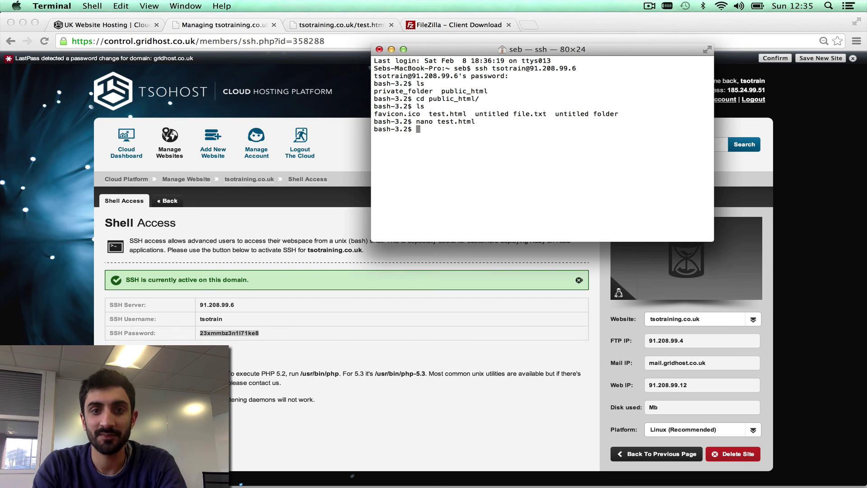
- Rename test.html to index.html with mv test.html index.html
{"action": "type", "text": "mv test.html "}
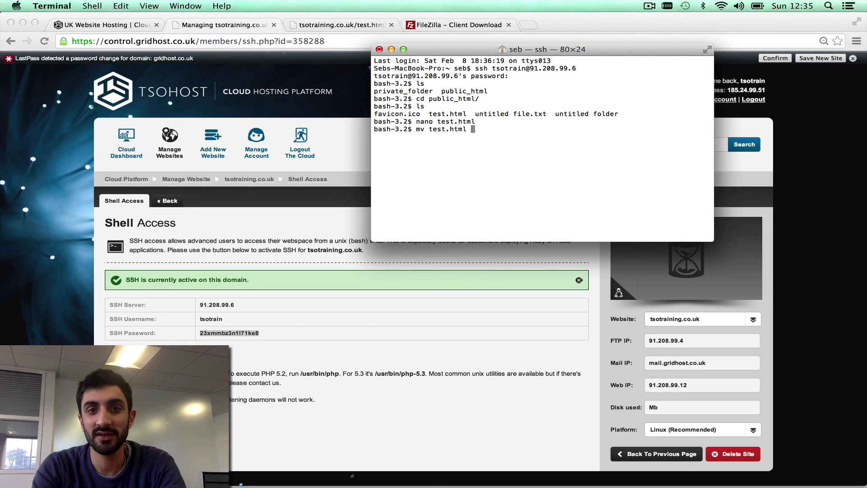
{"action": "type", "text": "index.html"}
{"action": "key", "text": "Return"}
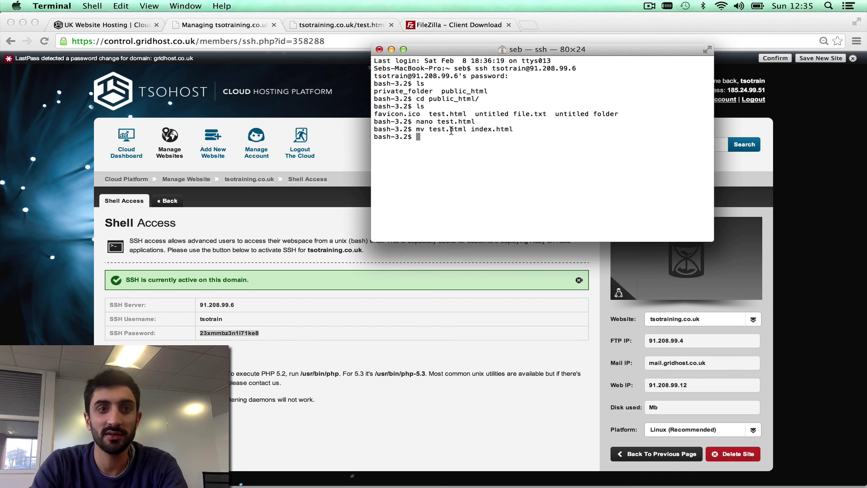
{"action": "left_click", "coordinate": [315, 26]}
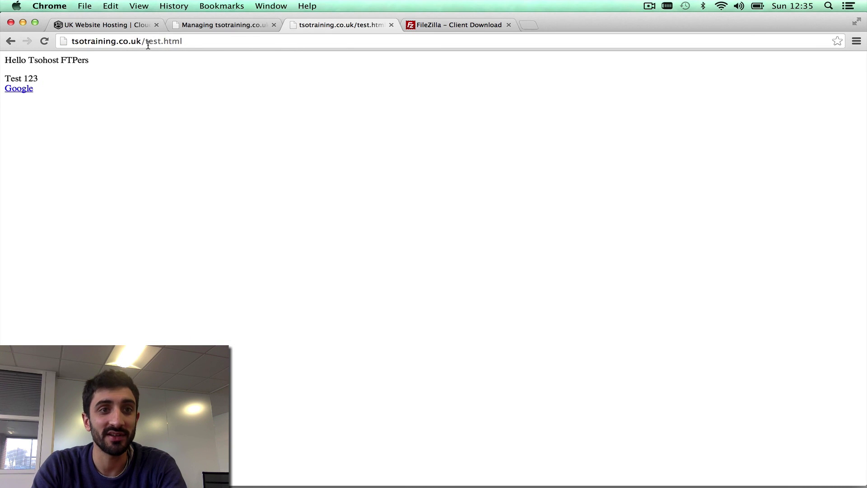
- Load the tsotraining.co.uk root showing '123Test 123', then return to the domain management page
{"action": "left_click_drag", "start_coordinate": [145, 41], "coordinate": [243, 41]}
{"action": "key", "text": "BackSpace"}
{"action": "key", "text": "Return"}
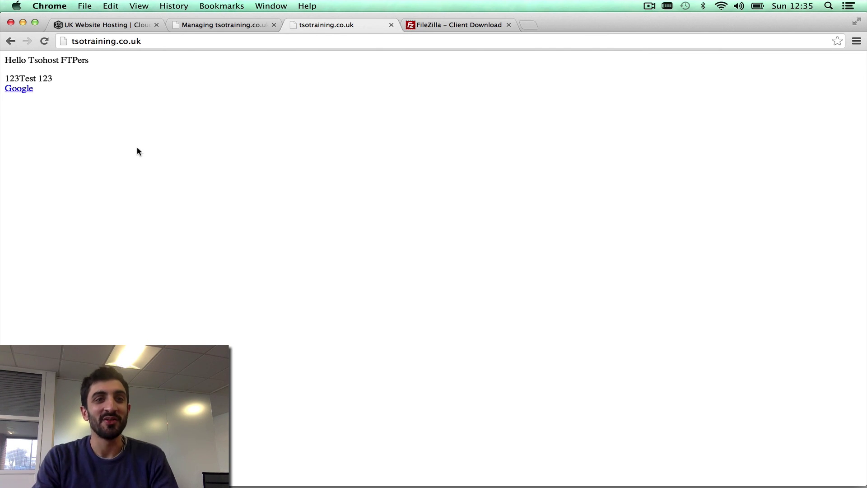
{"action": "left_click", "coordinate": [218, 28]}
{"action": "left_click", "coordinate": [249, 179]}
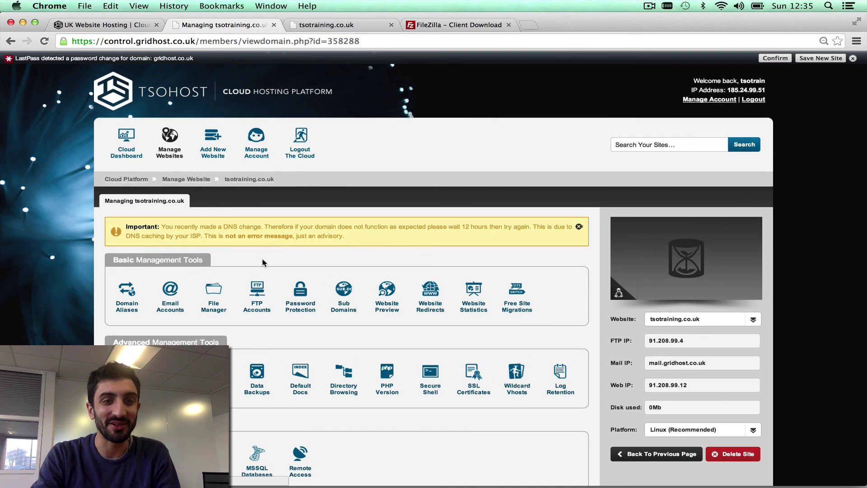
- Open the File Manager for tsotraining.co.uk and dismiss the LastPass notification
{"action": "left_click", "coordinate": [216, 299]}
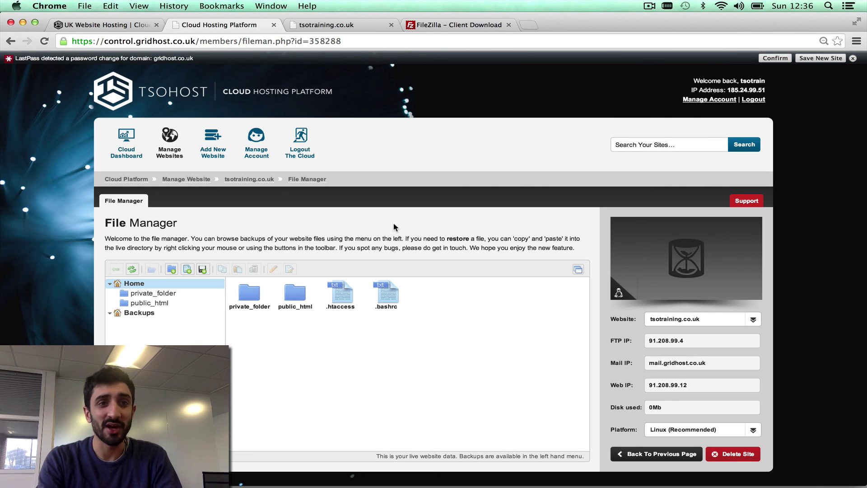
{"action": "left_click", "coordinate": [852, 58]}
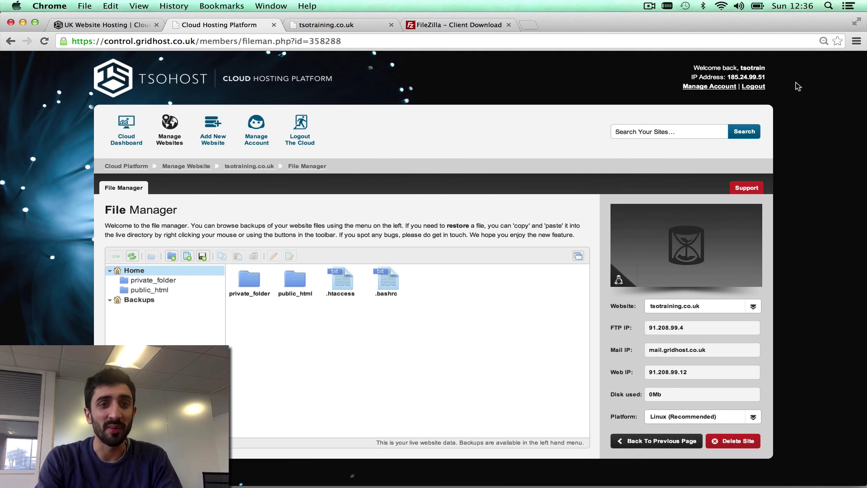